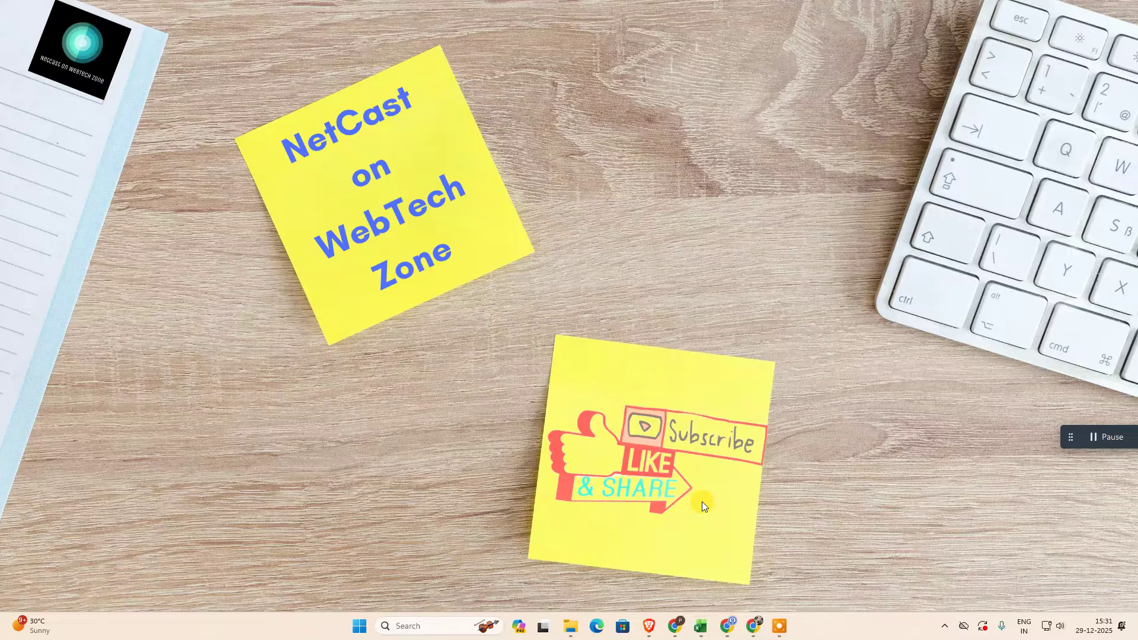
Step: Switch to Canva and search the templates for "name tag"
key("alt+Tab")
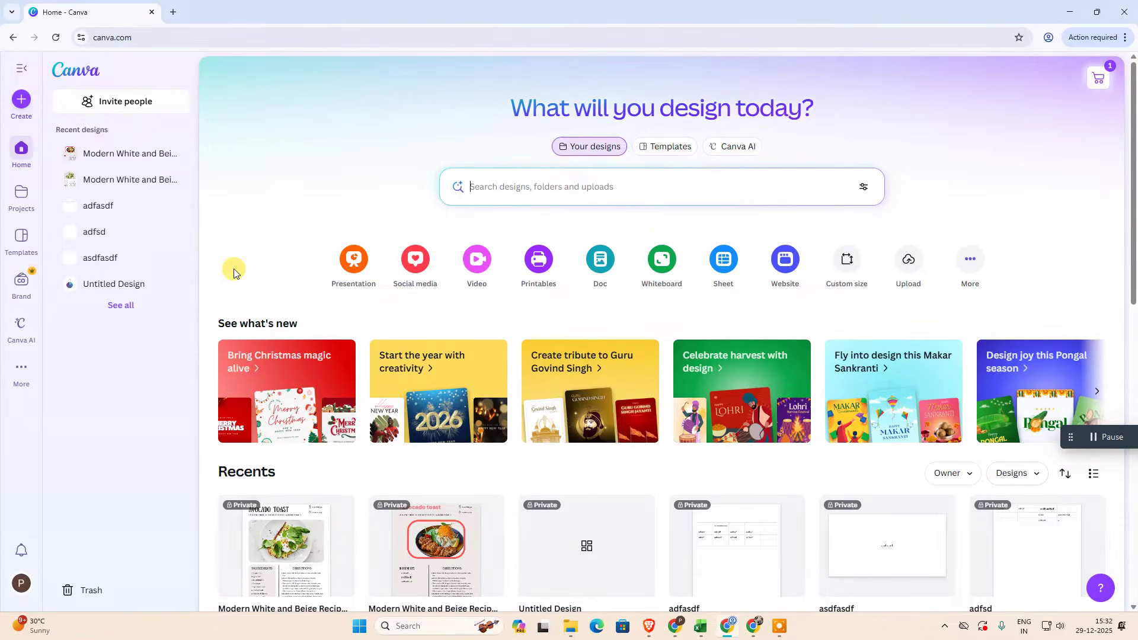
mouse_move(180, 160)
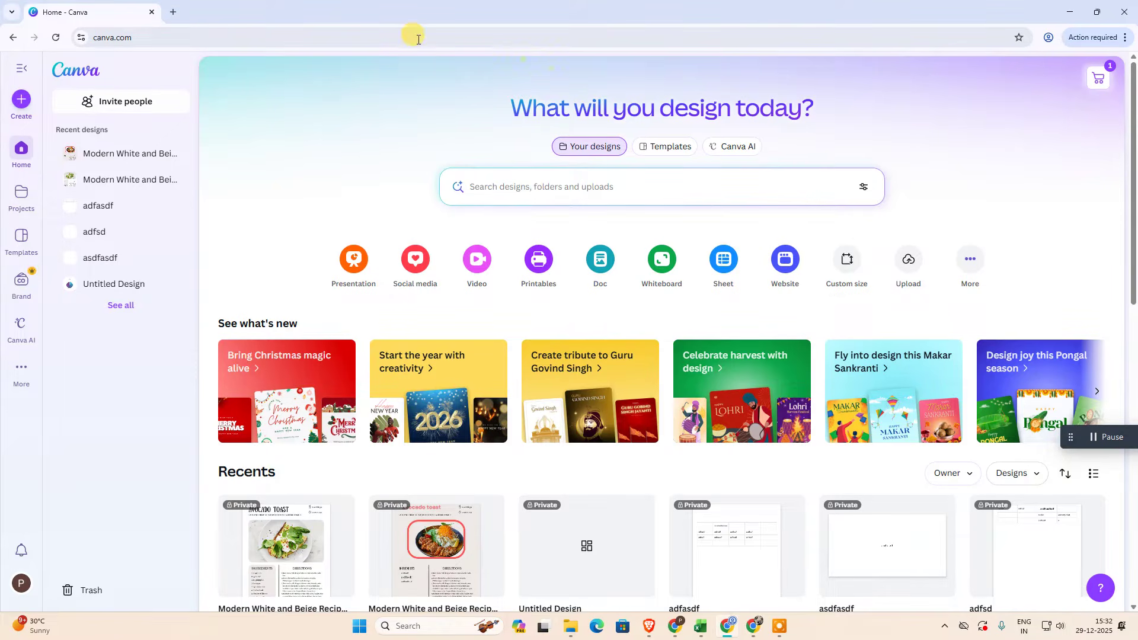
left_click(676, 154)
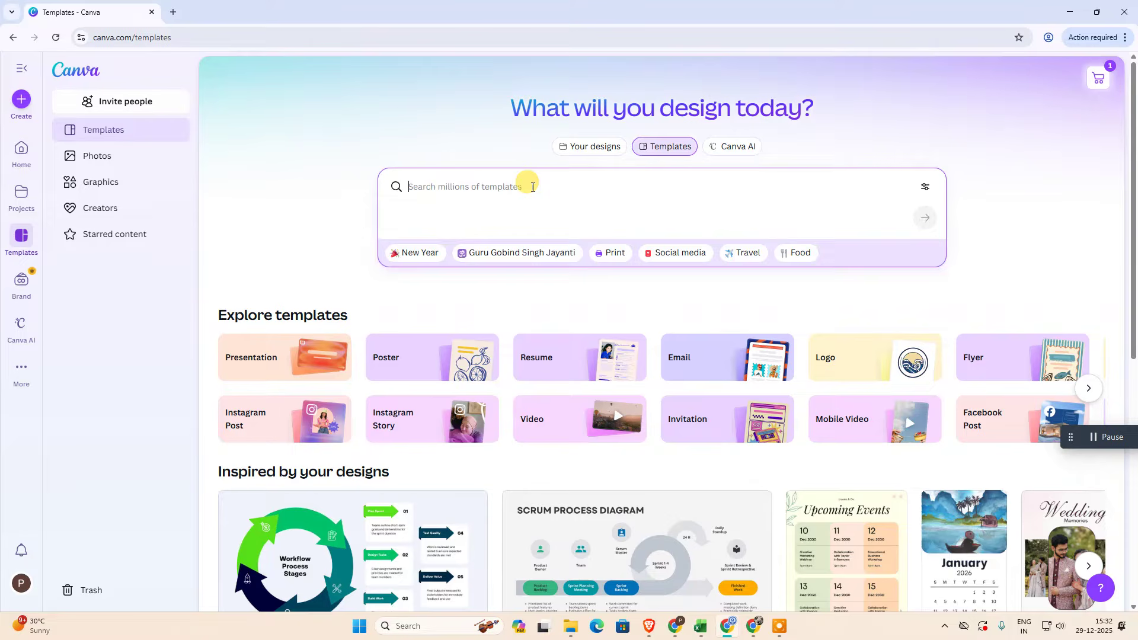
type("nat")
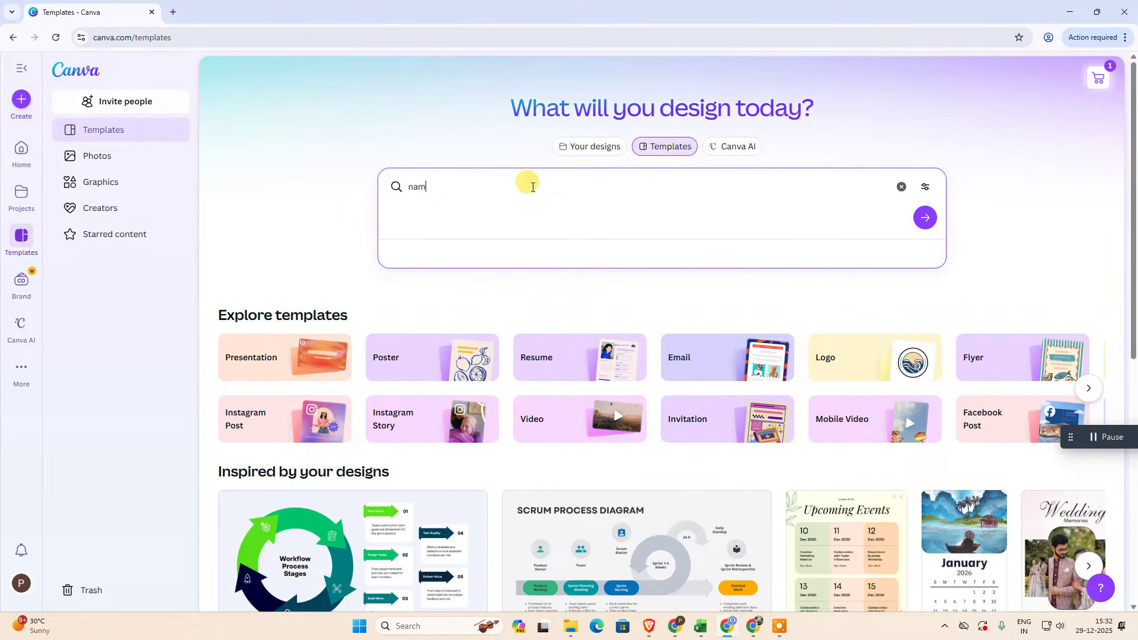
type("e tag")
key("Return")
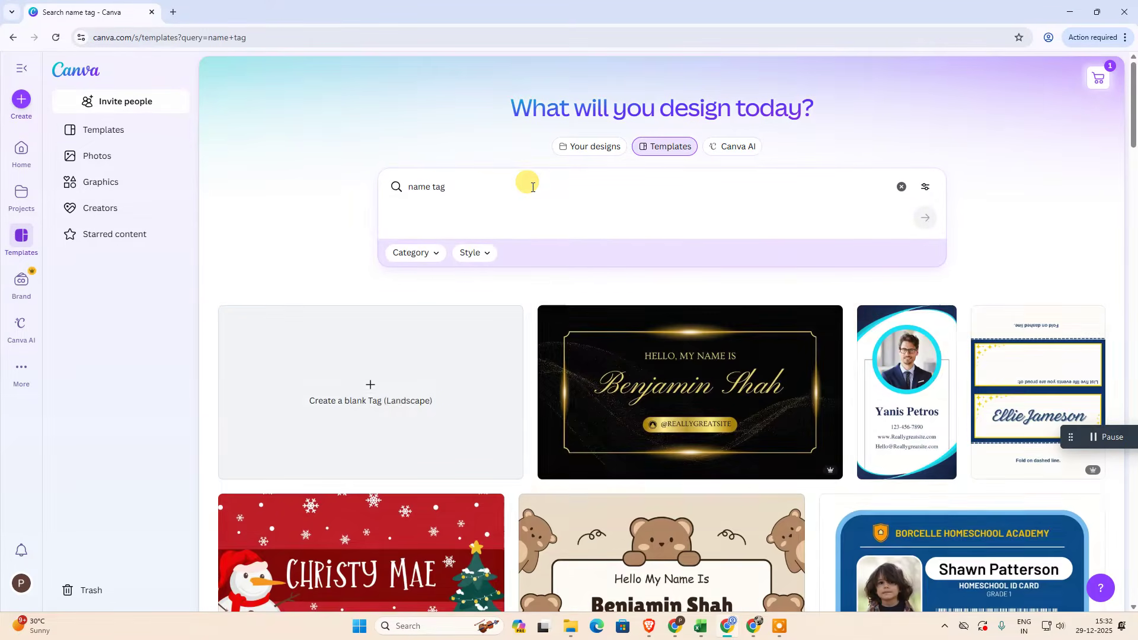
scroll(694, 301, "down", 3)
scroll(693, 301, "down", 6)
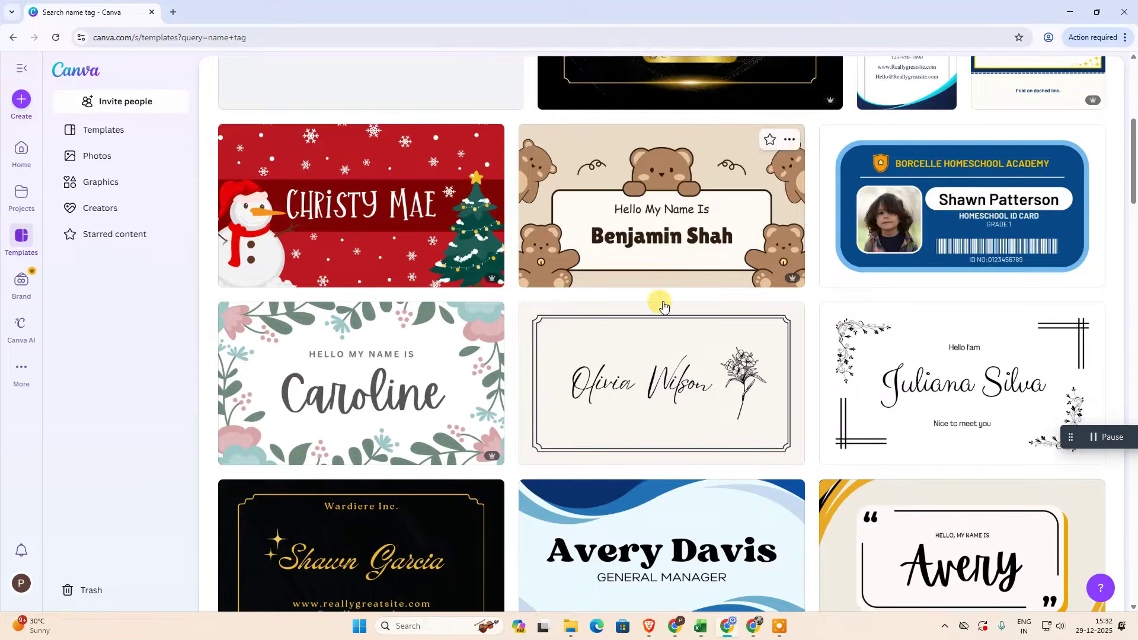
scroll(663, 306, "up", 3)
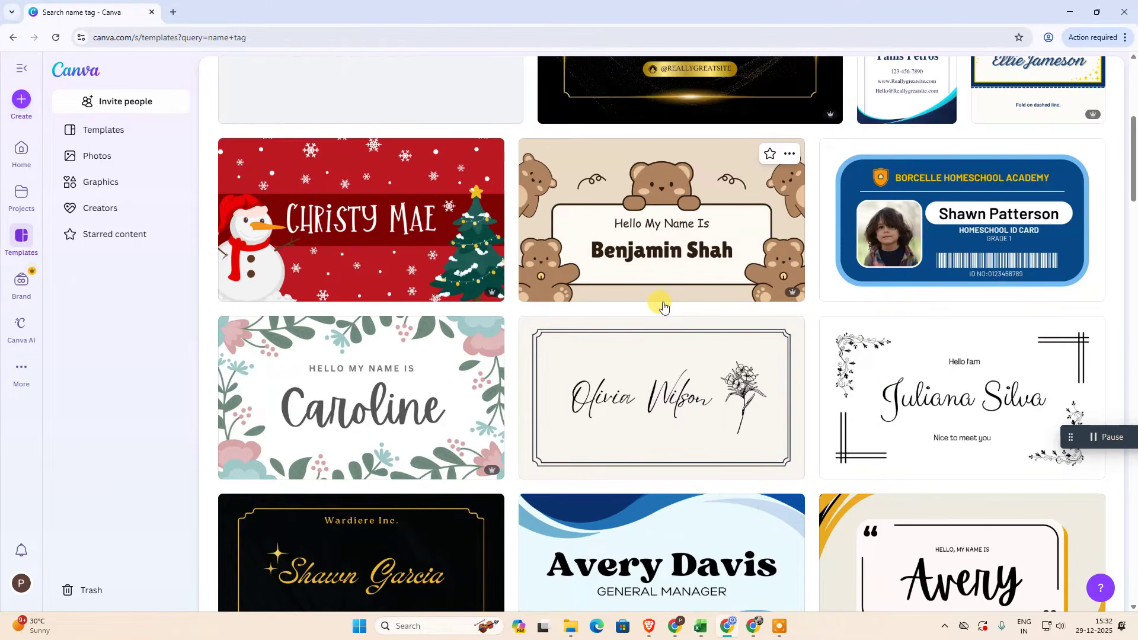
Step: Copy the phrase "Name Tags for Kids" from cell B58 of the robots workbook in Excel and return to Canva
key("ctrl+l")
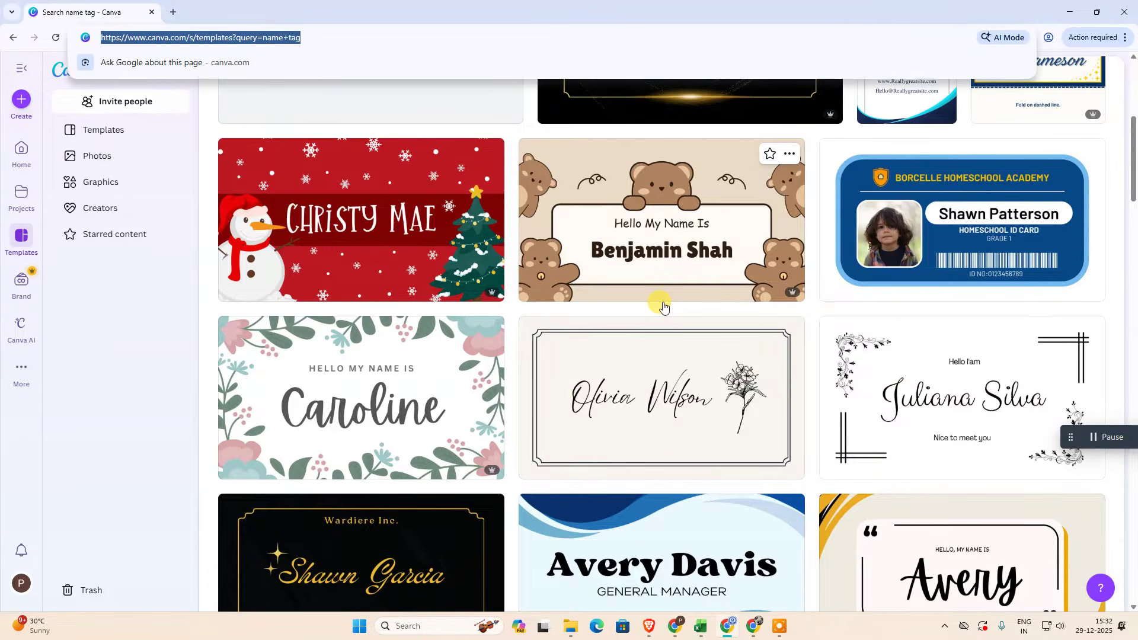
left_click(702, 627)
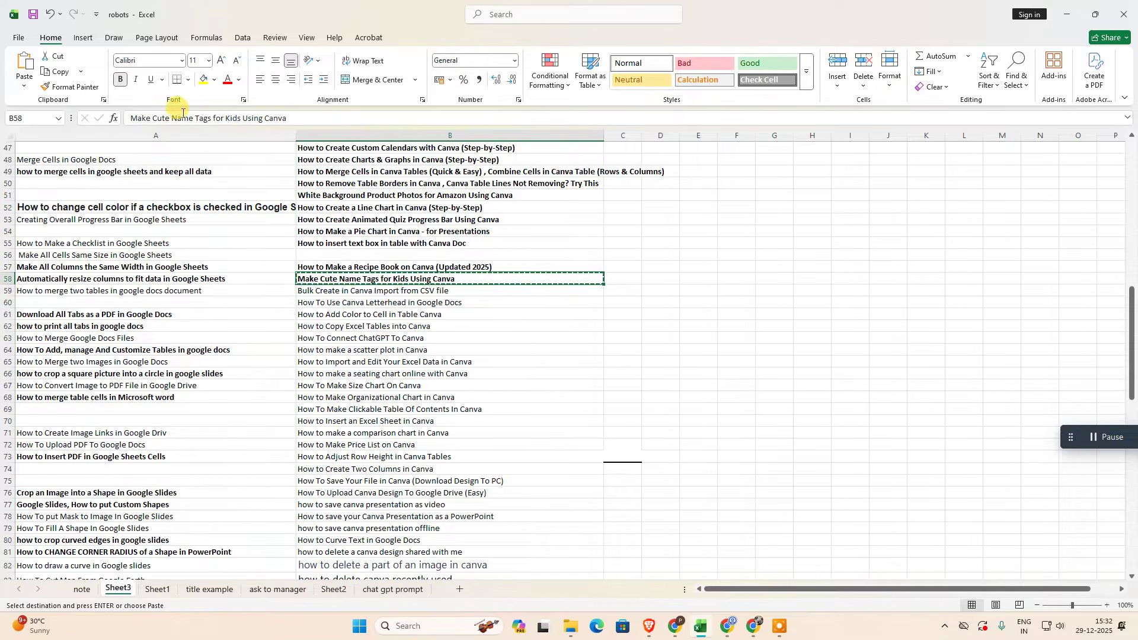
left_click_drag(172, 118, 240, 118)
key("ctrl+c")
key("alt+Tab")
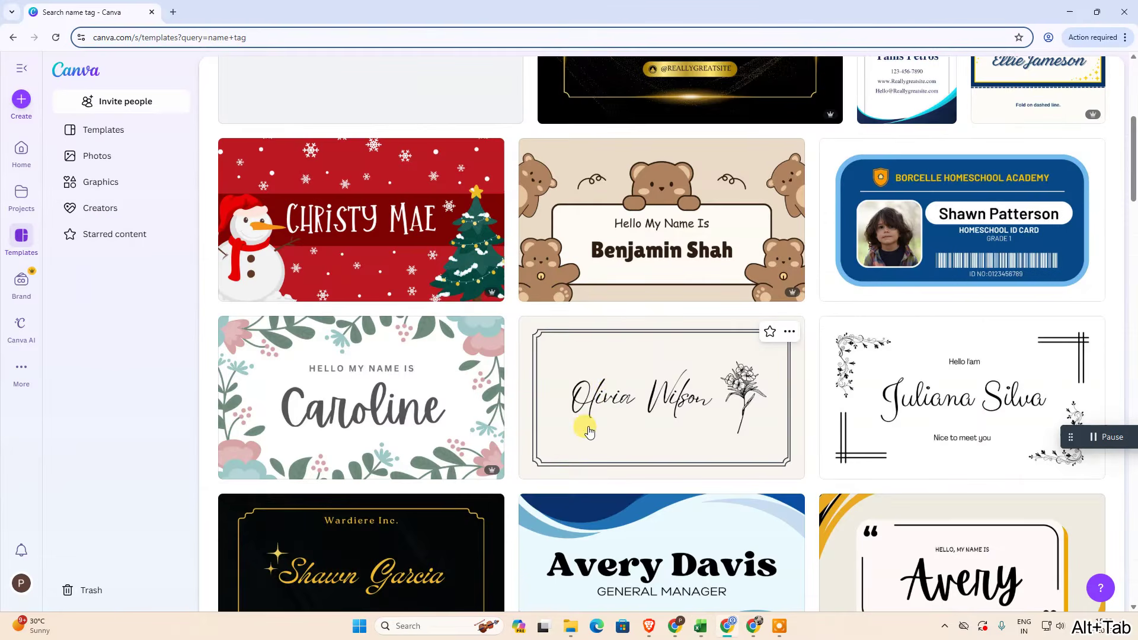
Step: Examine the range of template designs offered for the "name tag" search
scroll(584, 427, "up", 5)
scroll(571, 452, "down", 5)
scroll(609, 439, "up", 1)
scroll(604, 436, "down", 15)
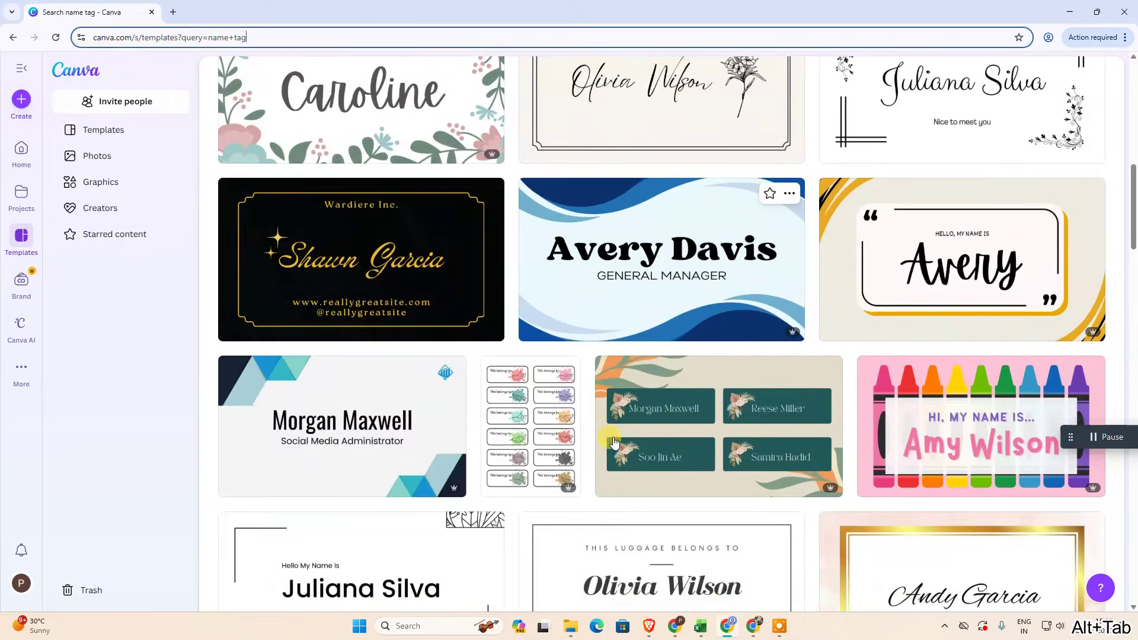
scroll(605, 435, "down", 8)
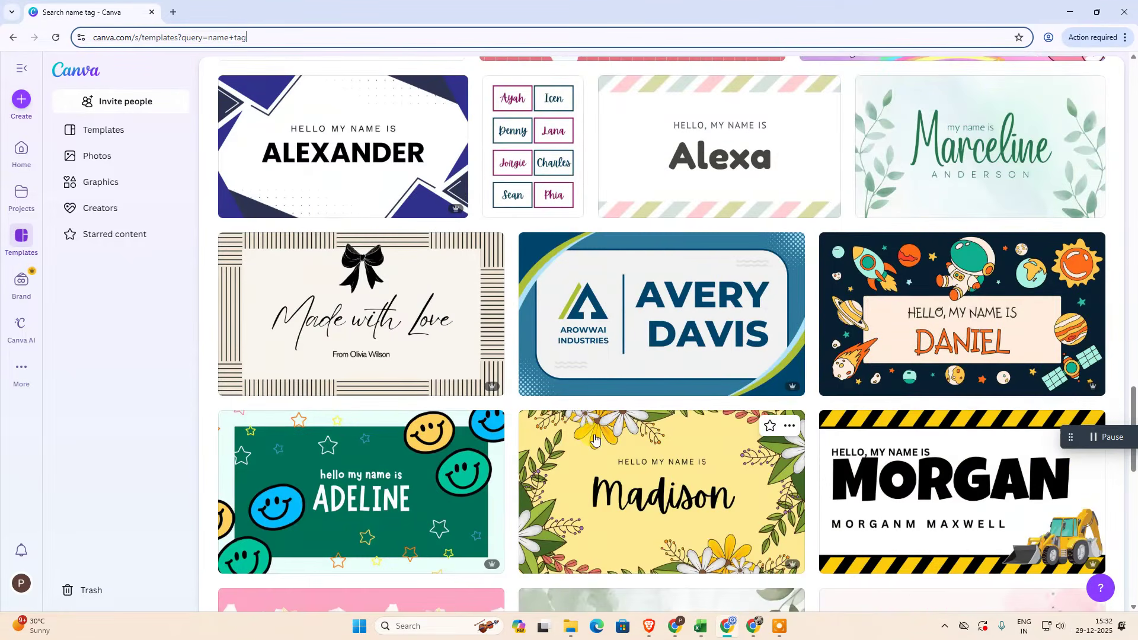
scroll(588, 446, "up", 13)
scroll(588, 446, "up", 10)
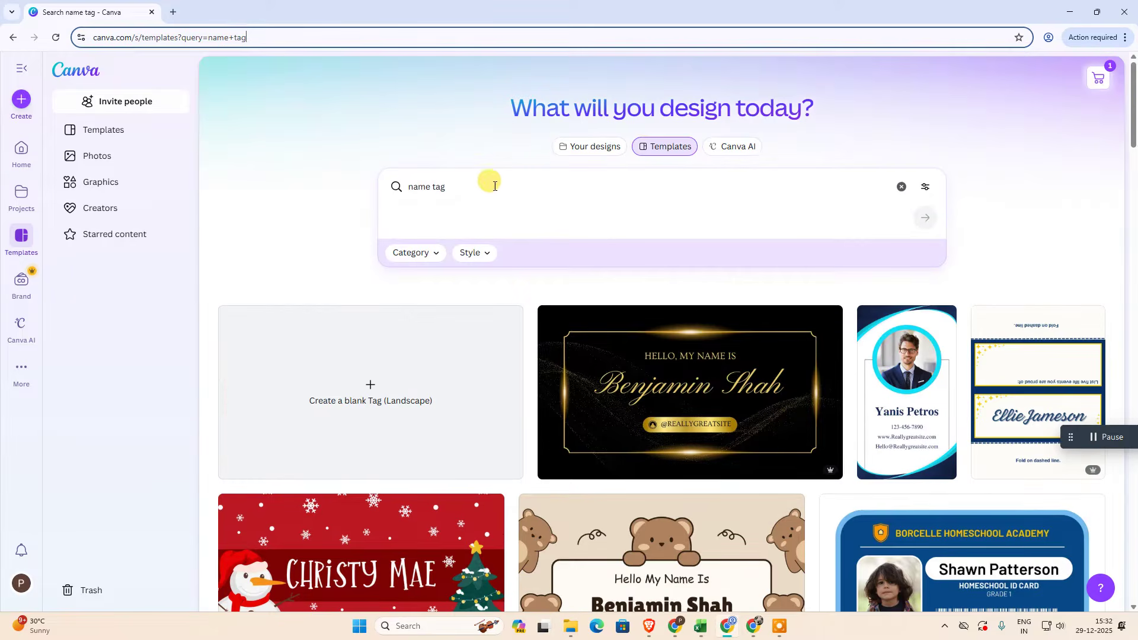
Step: Search the templates for the copied phrase "Name Tags for Kids" and look through the designs
left_click(494, 186)
key("ctrl+v")
key("Return")
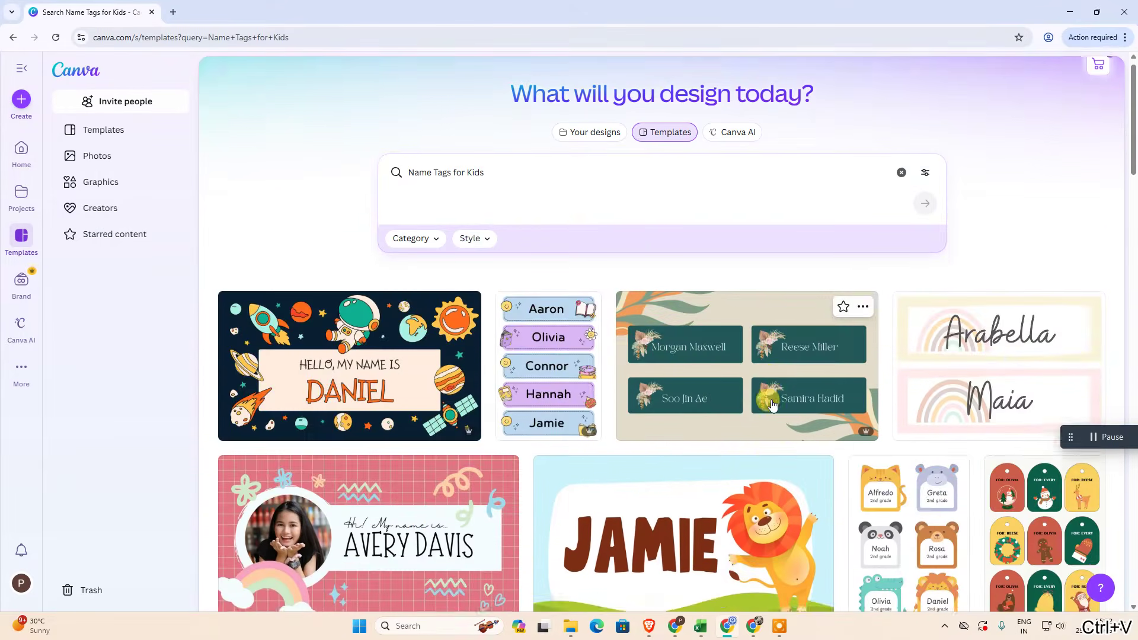
scroll(772, 406, "down", 9)
scroll(771, 406, "down", 14)
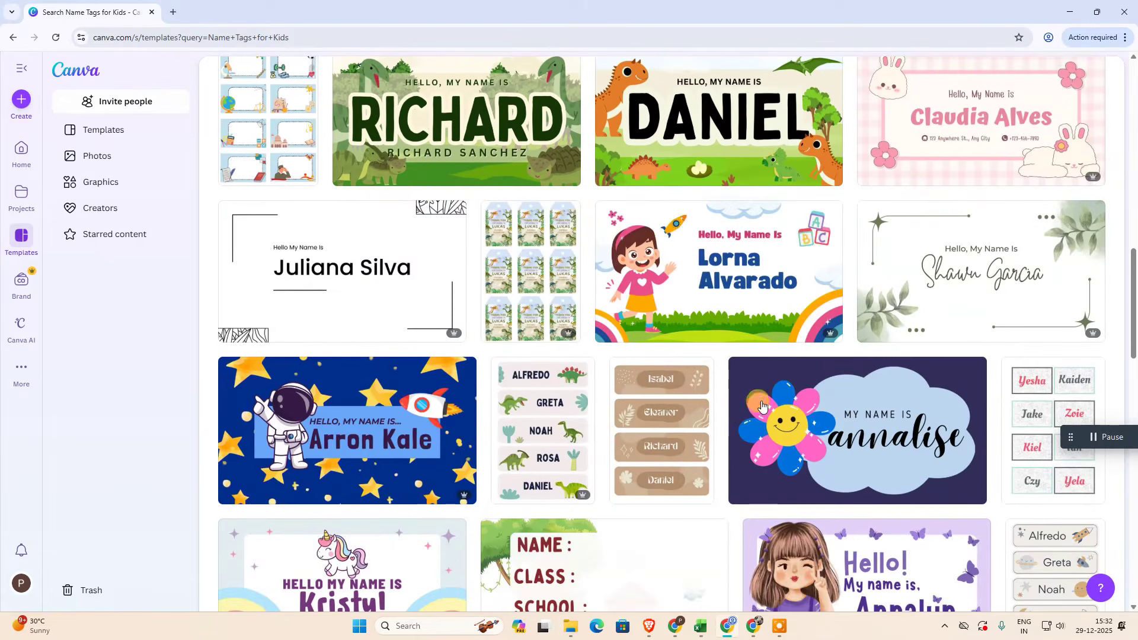
scroll(595, 431, "down", 5)
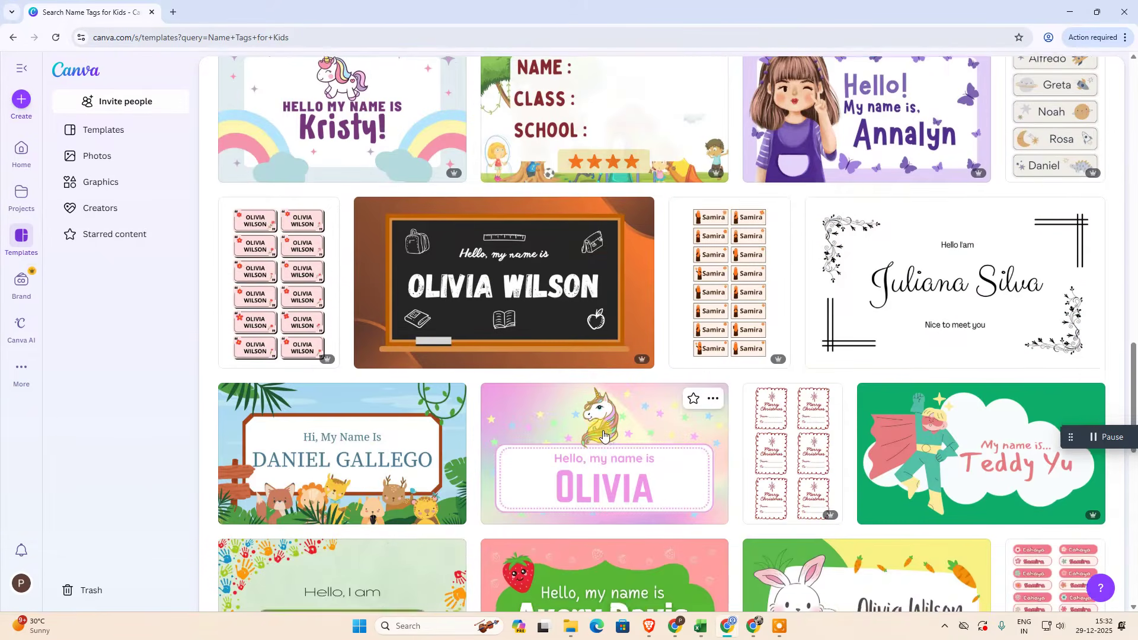
scroll(605, 433, "up", 20)
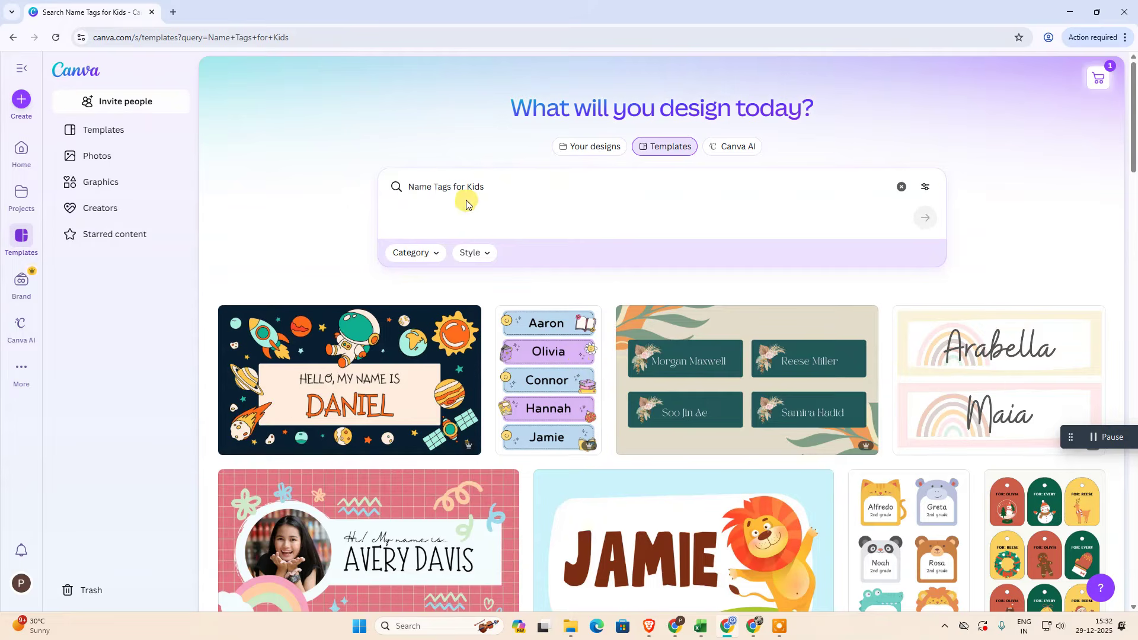
Step: Shorten the template search to "Name Tags" and create a blank landscape tag design
left_click(521, 184)
left_click_drag(452, 187, 676, 187)
key("BackSpace")
key("Return")
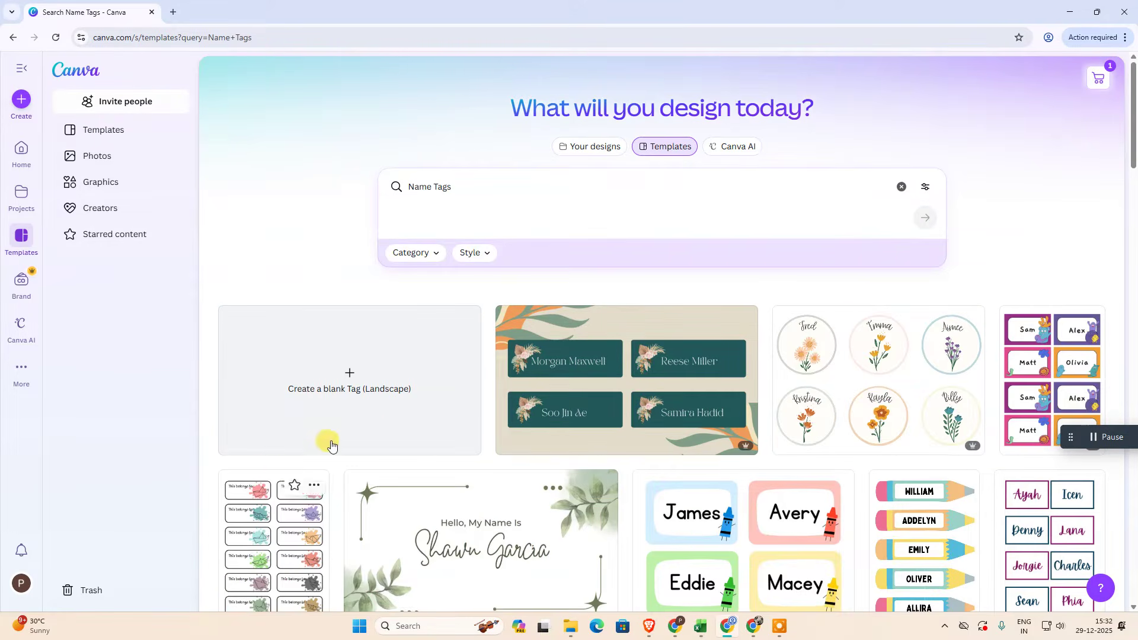
left_click(357, 403)
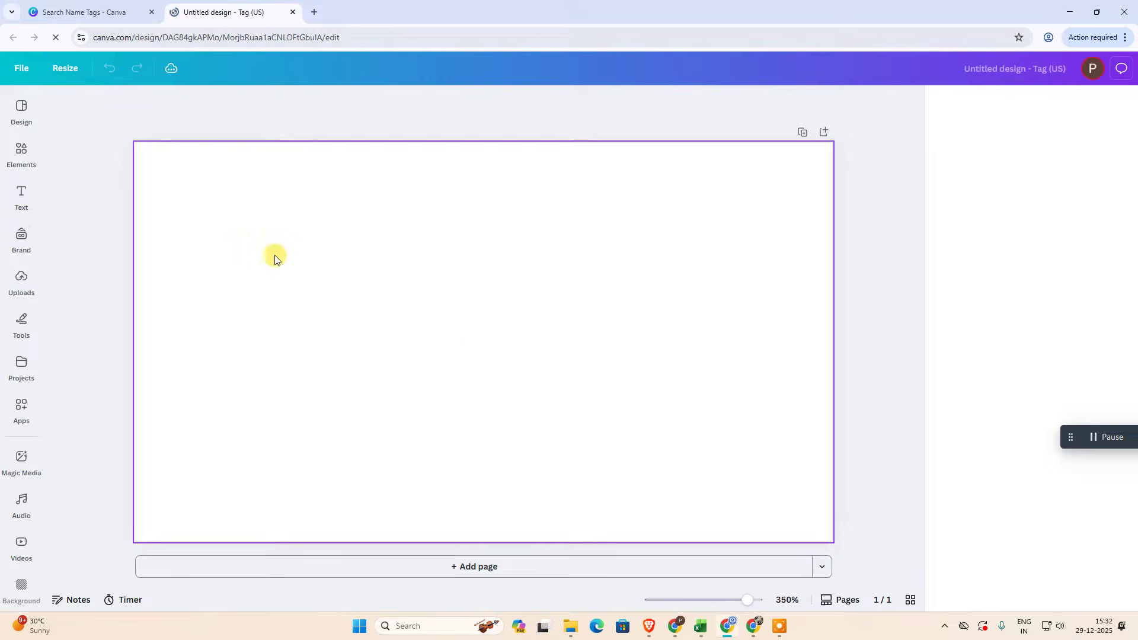
Step: Check the design's custom size settings and close the tag printing panel
left_click(104, 70)
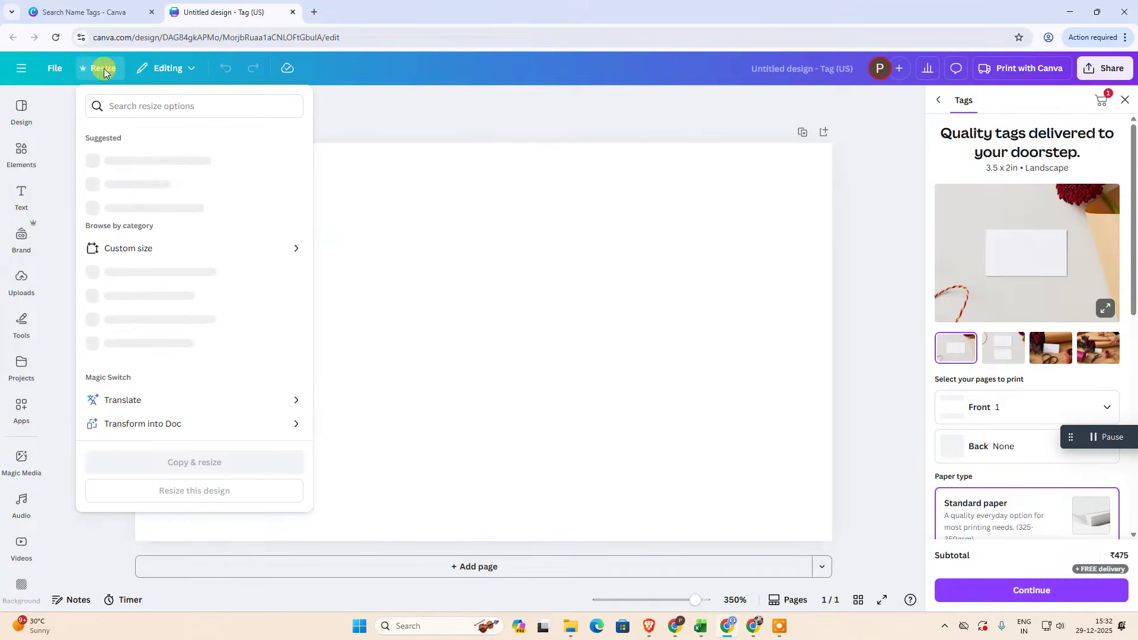
left_click(142, 249)
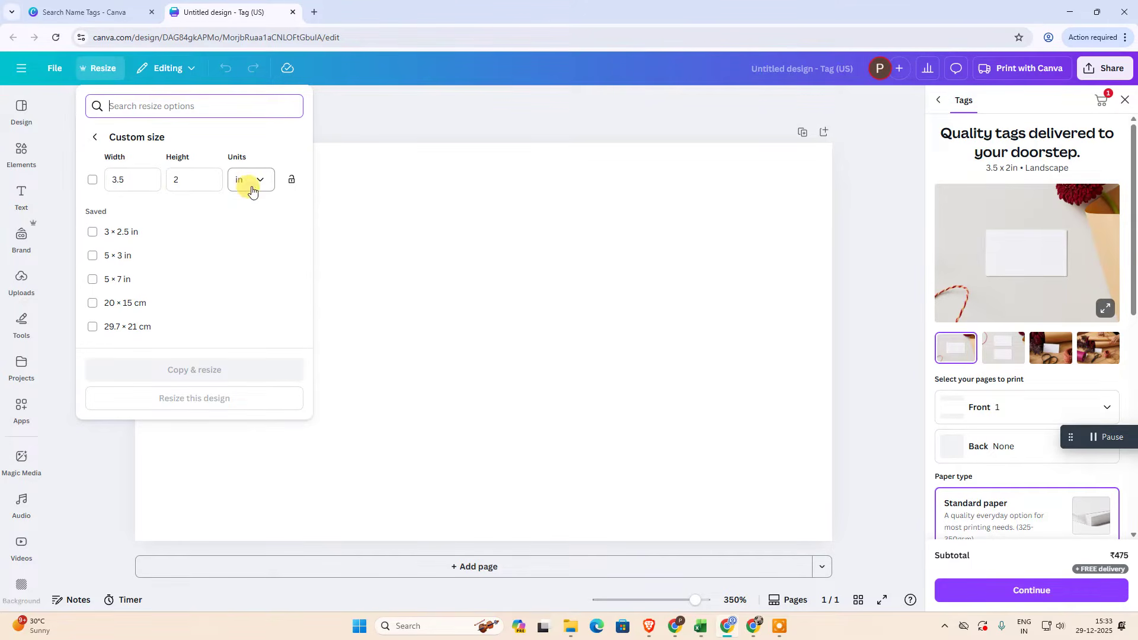
left_click(138, 185)
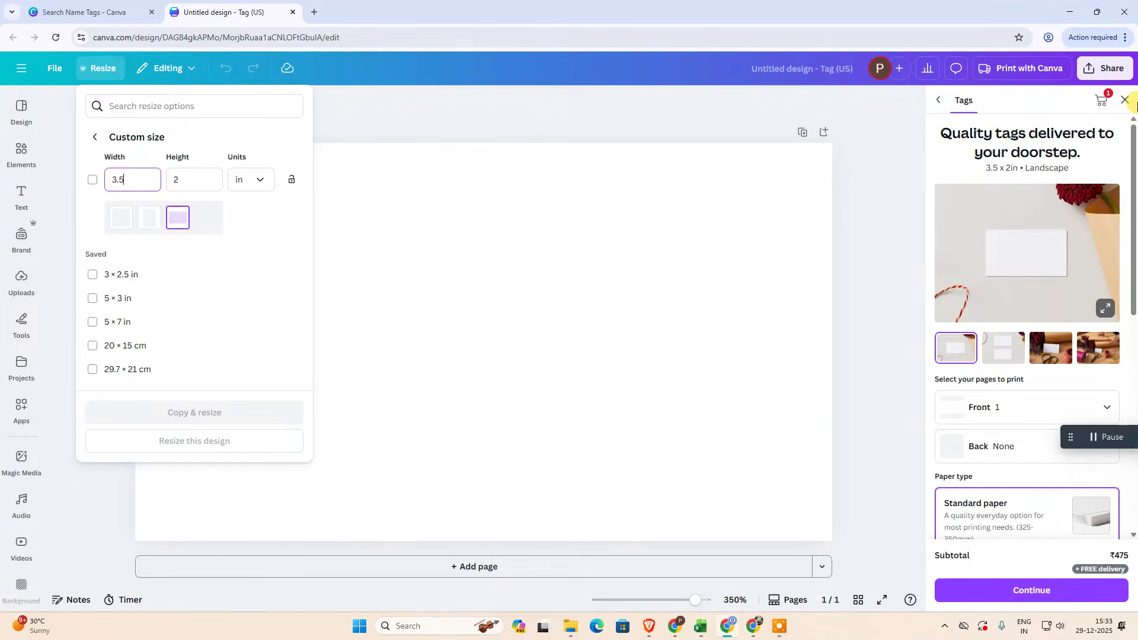
left_click(1127, 105)
left_click(1125, 101)
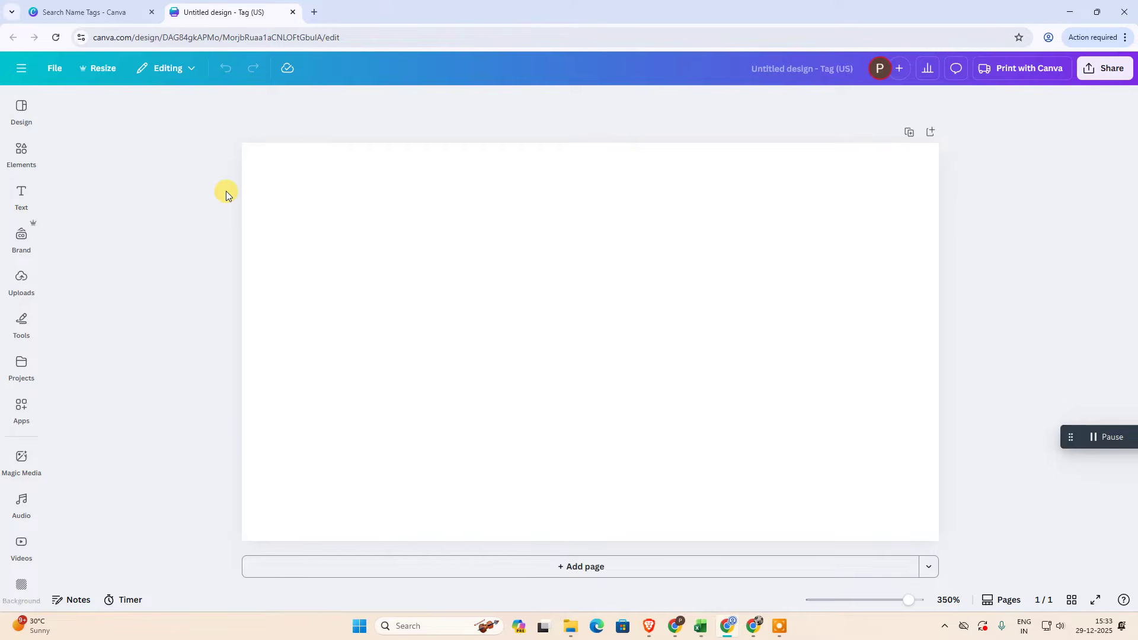
Step: Create a copy of the tag design resized to a custom width of 3.7 in, keeping the 2 in height, and open it
left_click(96, 68)
left_click(153, 249)
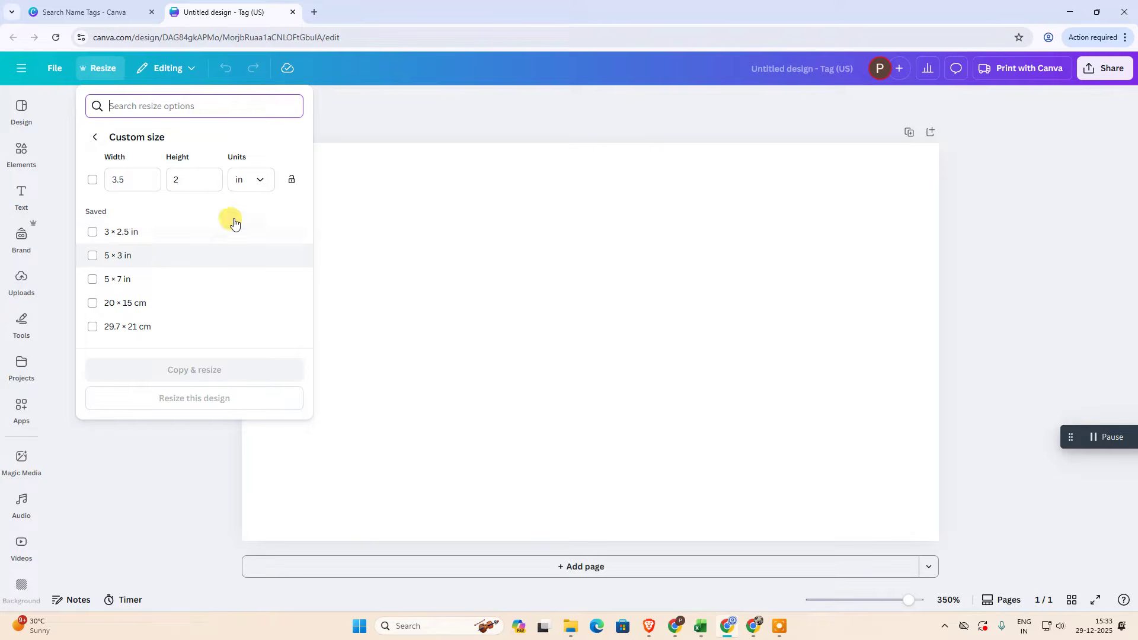
left_click(119, 180)
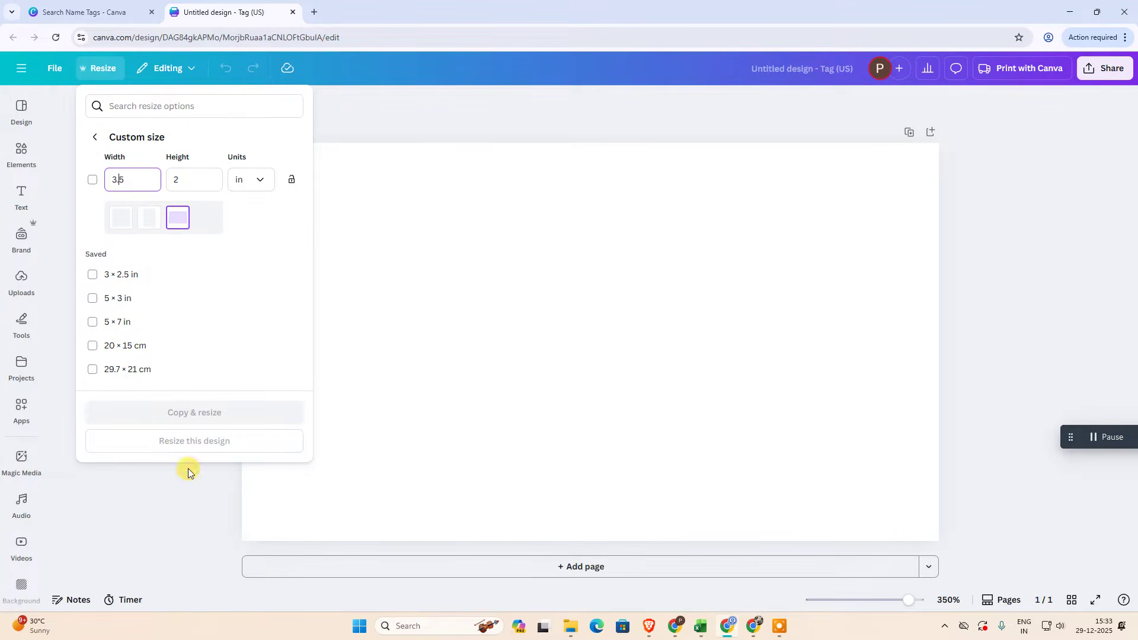
left_click_drag(125, 174, 92, 183)
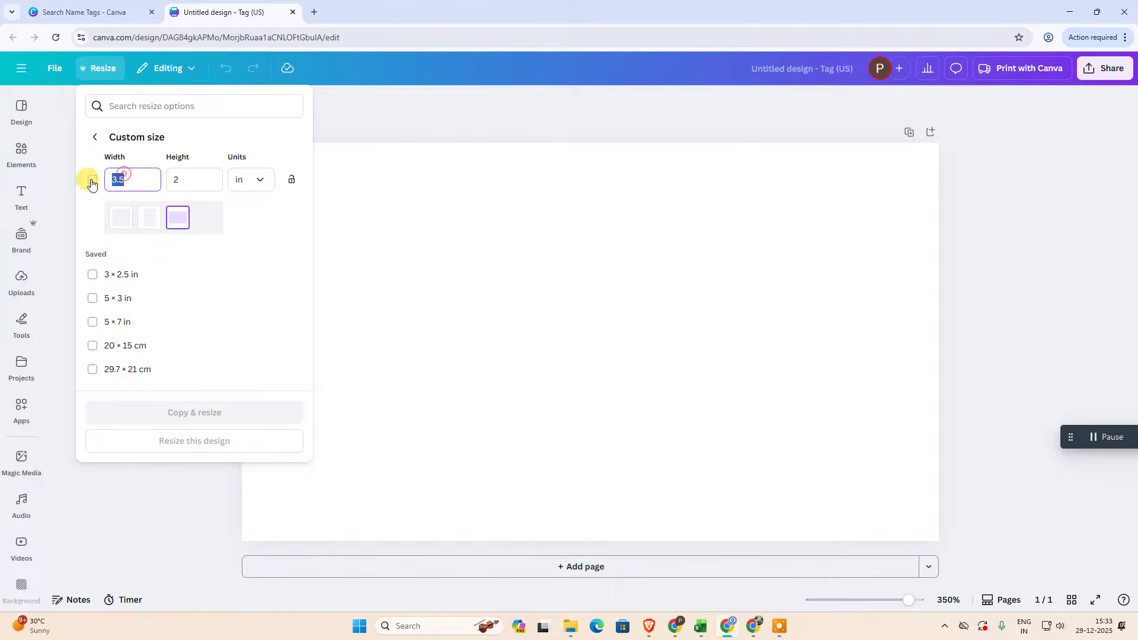
type("3")
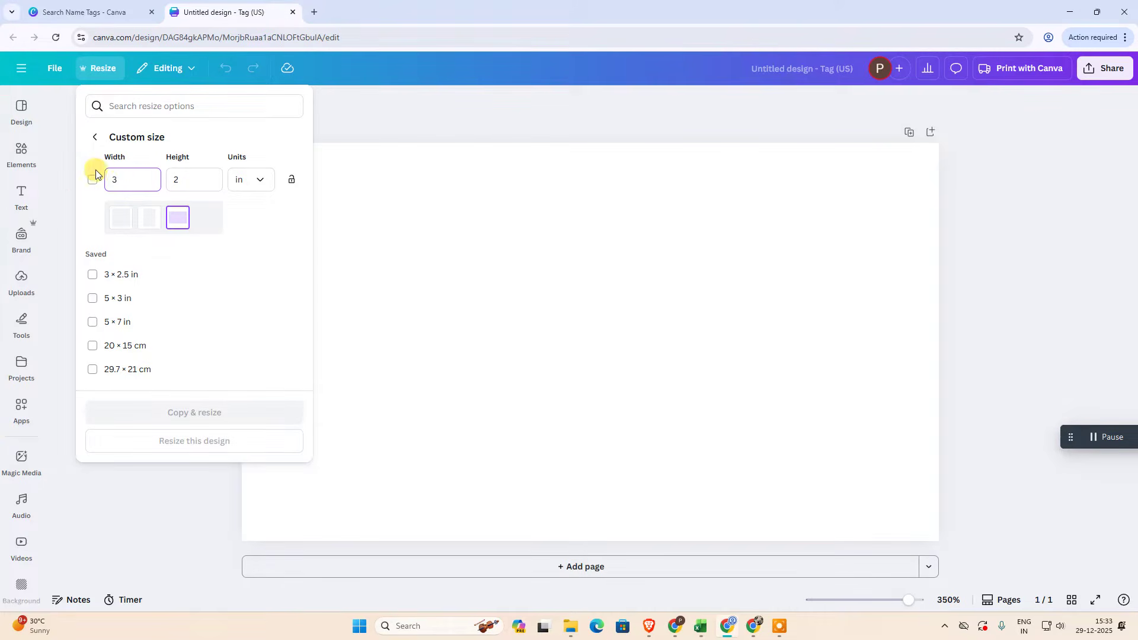
left_click(183, 181)
left_click_drag(127, 177, 87, 188)
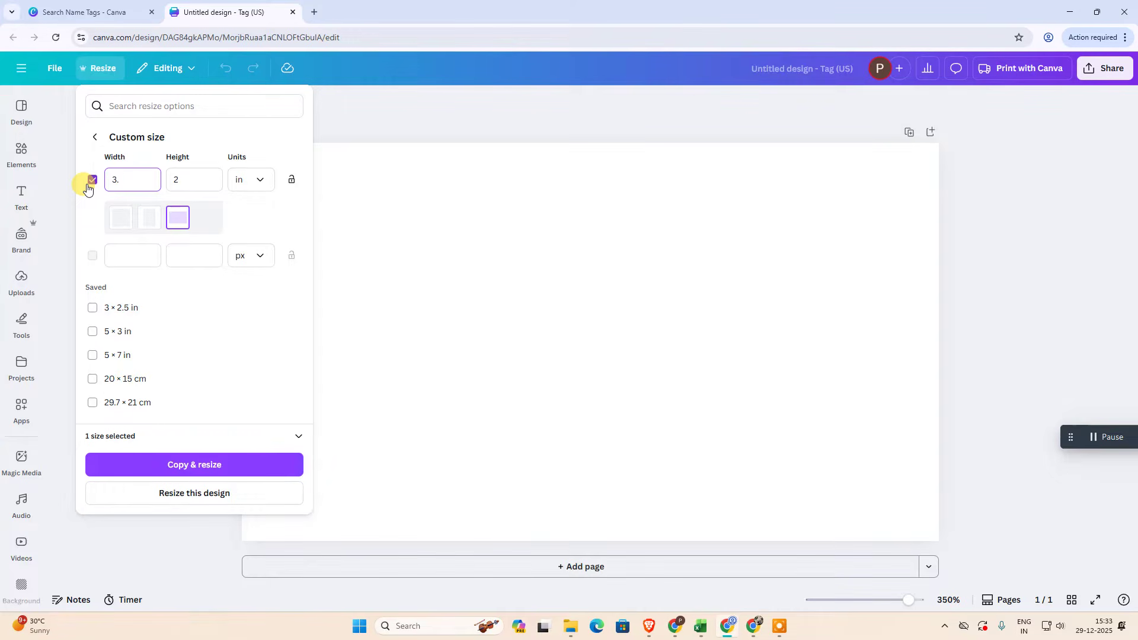
type("3.7")
left_click(221, 472)
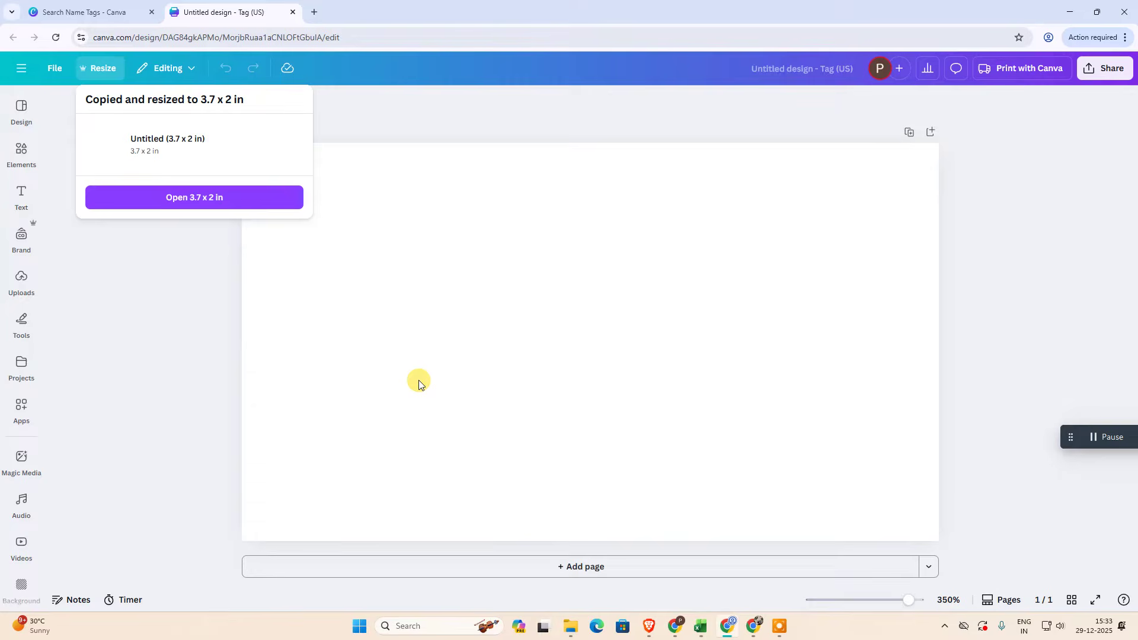
left_click(192, 201)
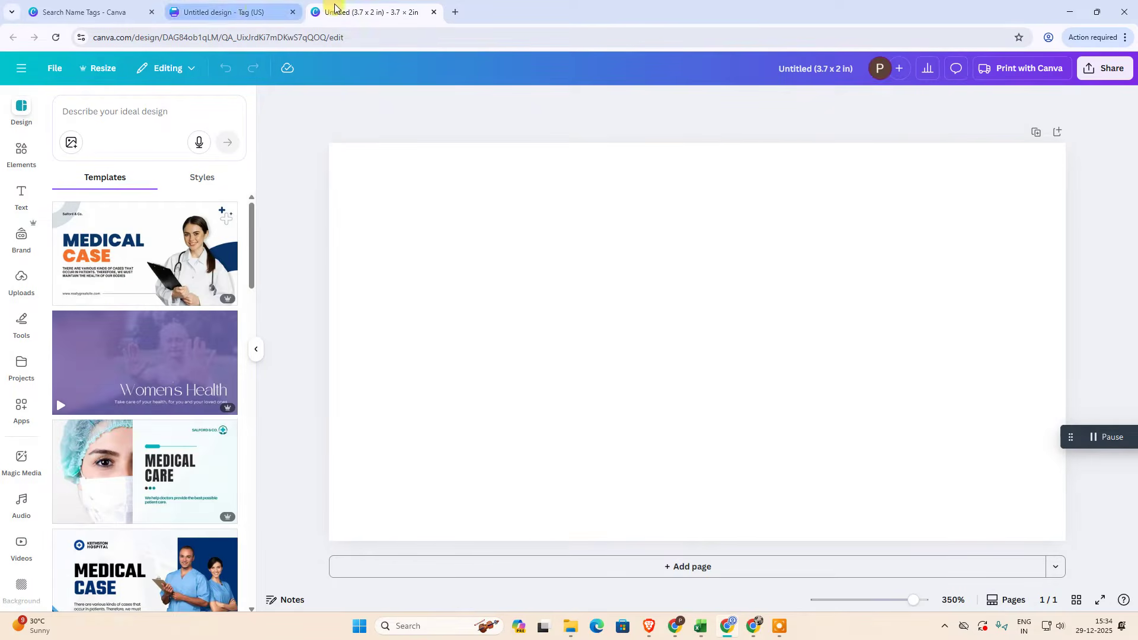
Step: Compare the original tag design with the resized copy and check the copy's custom size settings
left_click(236, 7)
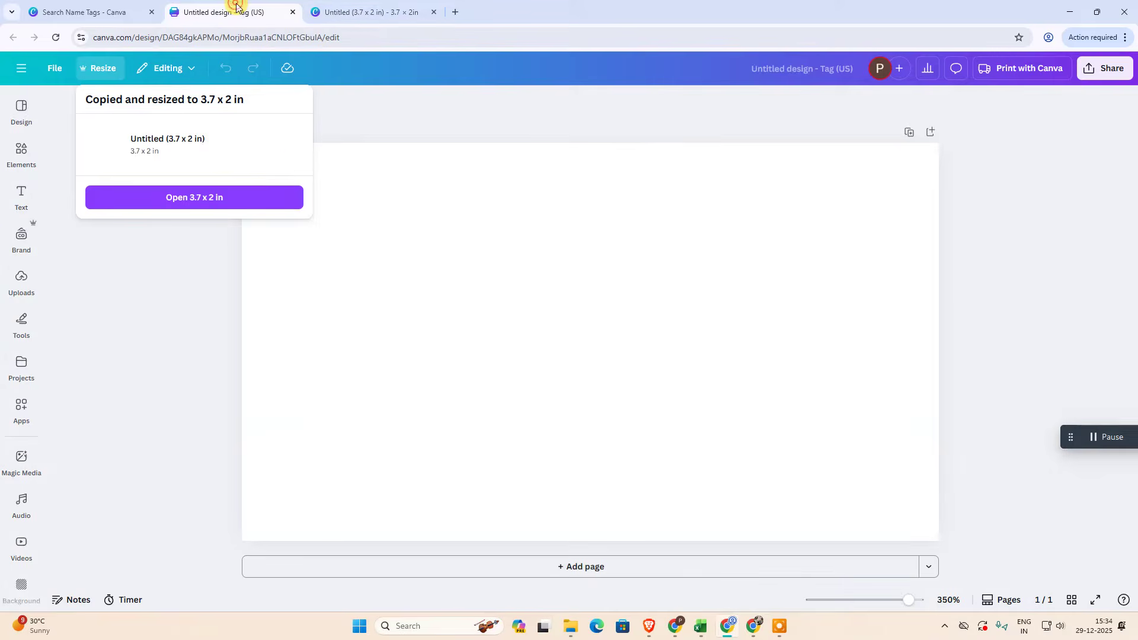
left_click(484, 321)
left_click(354, 11)
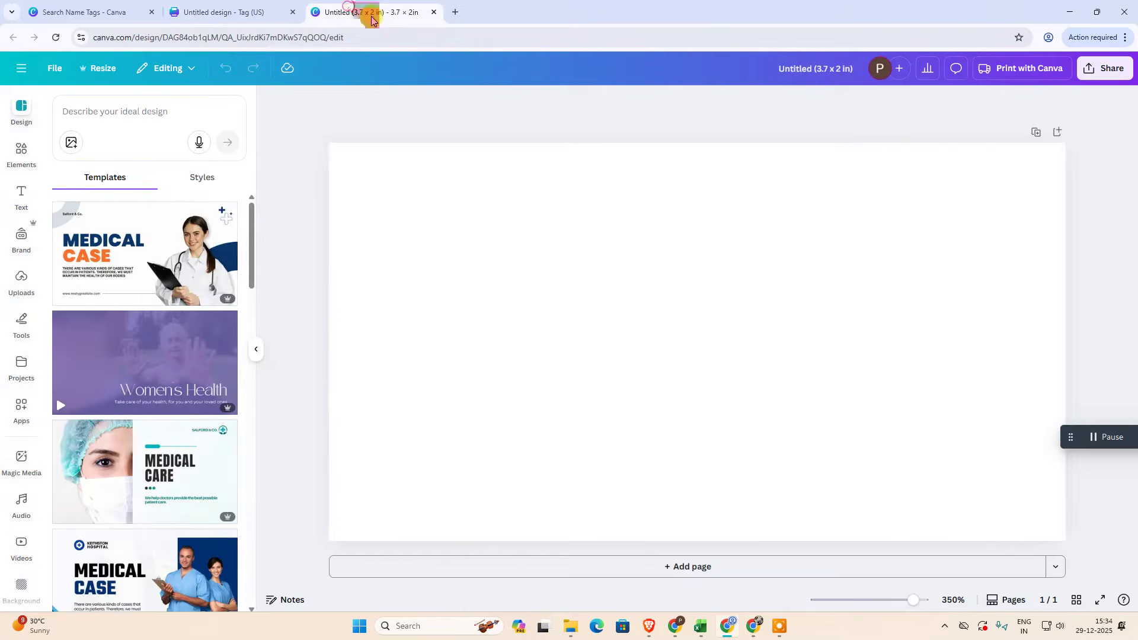
left_click(559, 313)
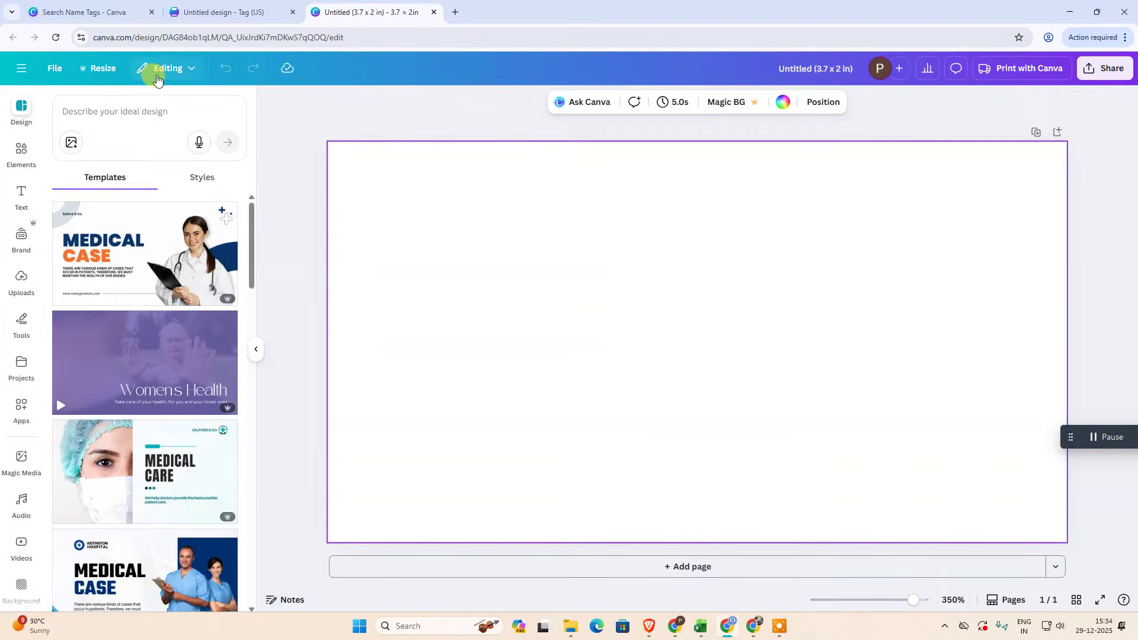
left_click(89, 69)
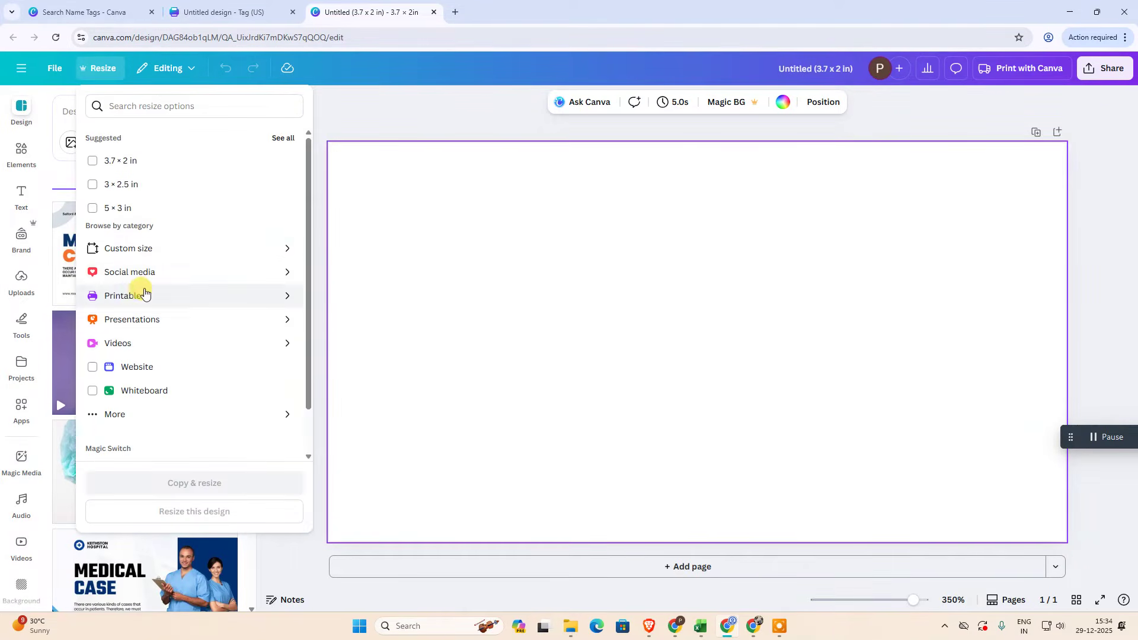
left_click(128, 248)
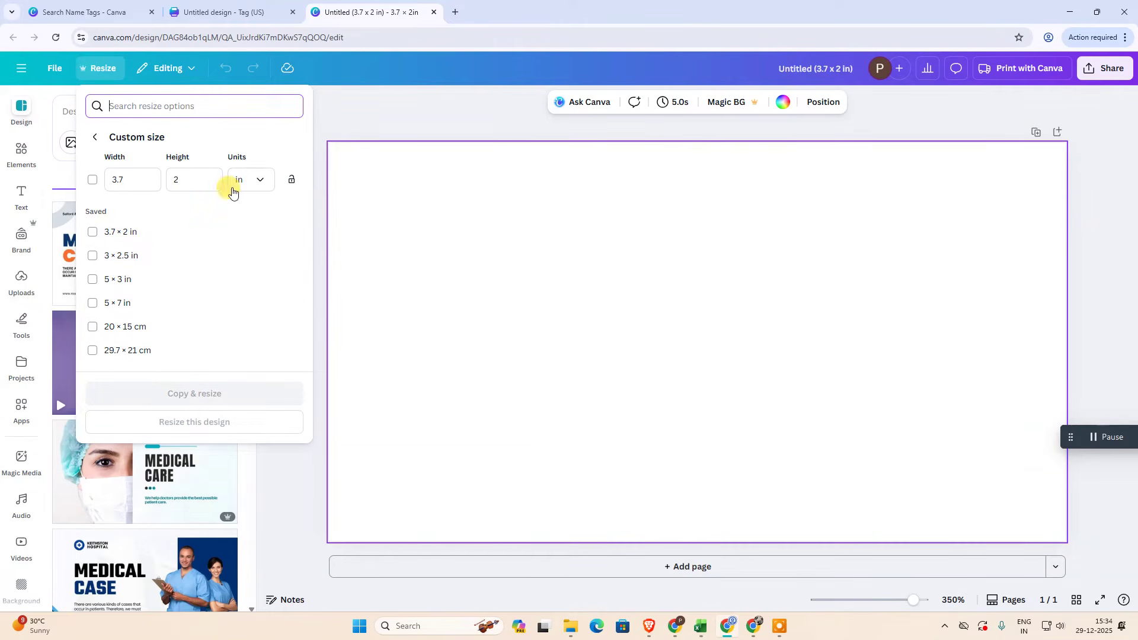
Step: Close the resize options and set the page background to light purple from the default solid colors
left_click(425, 249)
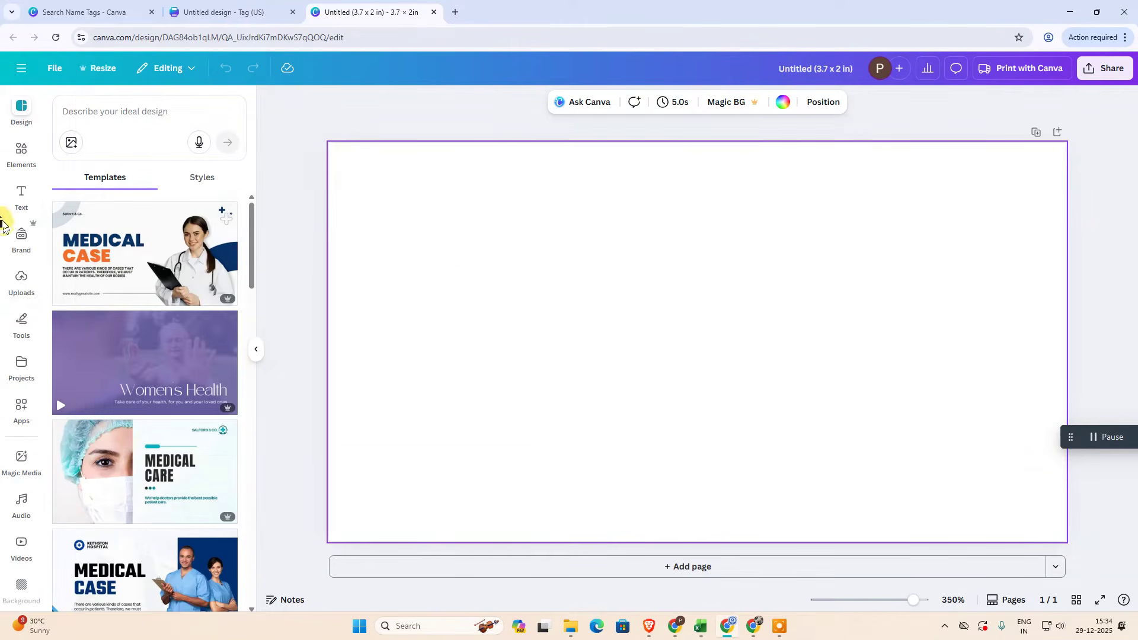
left_click(782, 106)
left_click(149, 346)
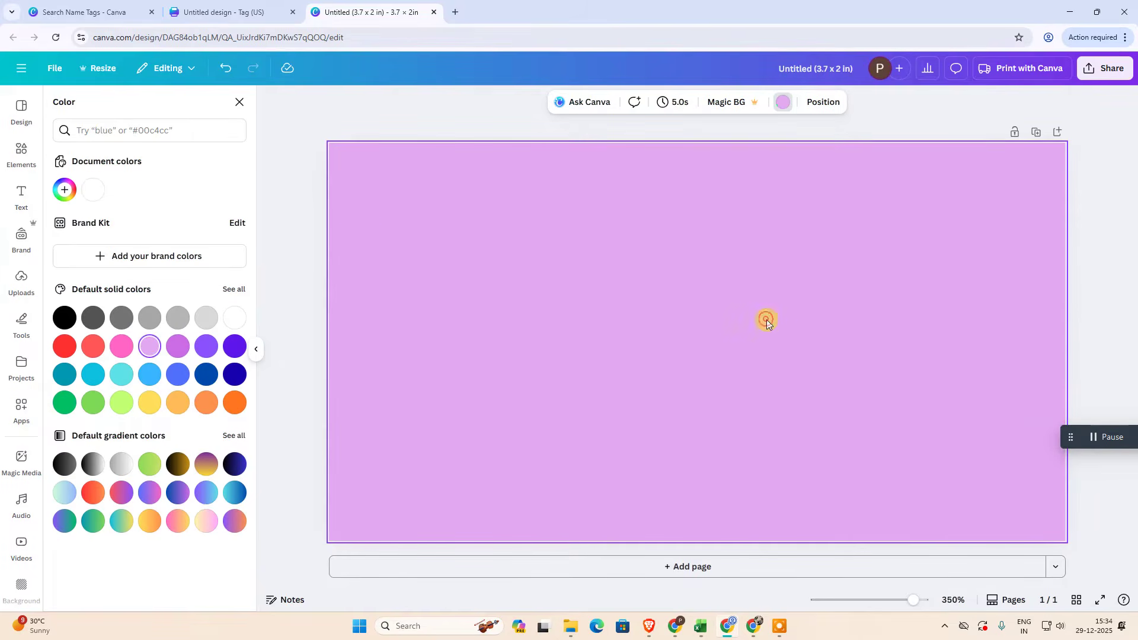
Step: Search the elements library for "shapes" and show all results in the Shapes category
left_click(18, 157)
left_click(98, 113)
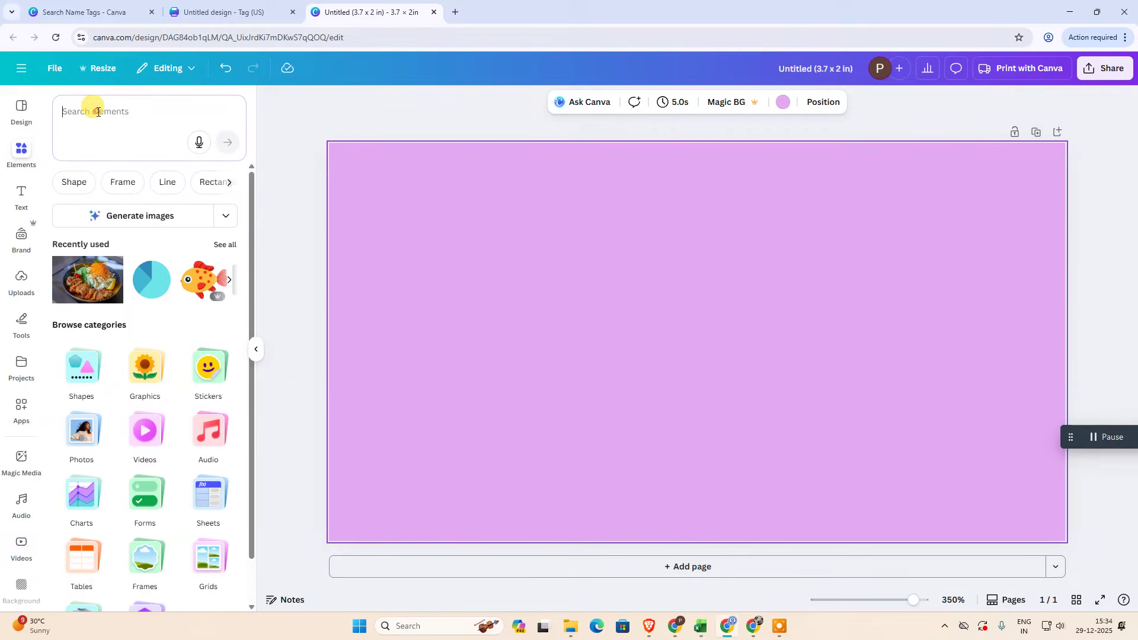
type("sa")
type("pe")
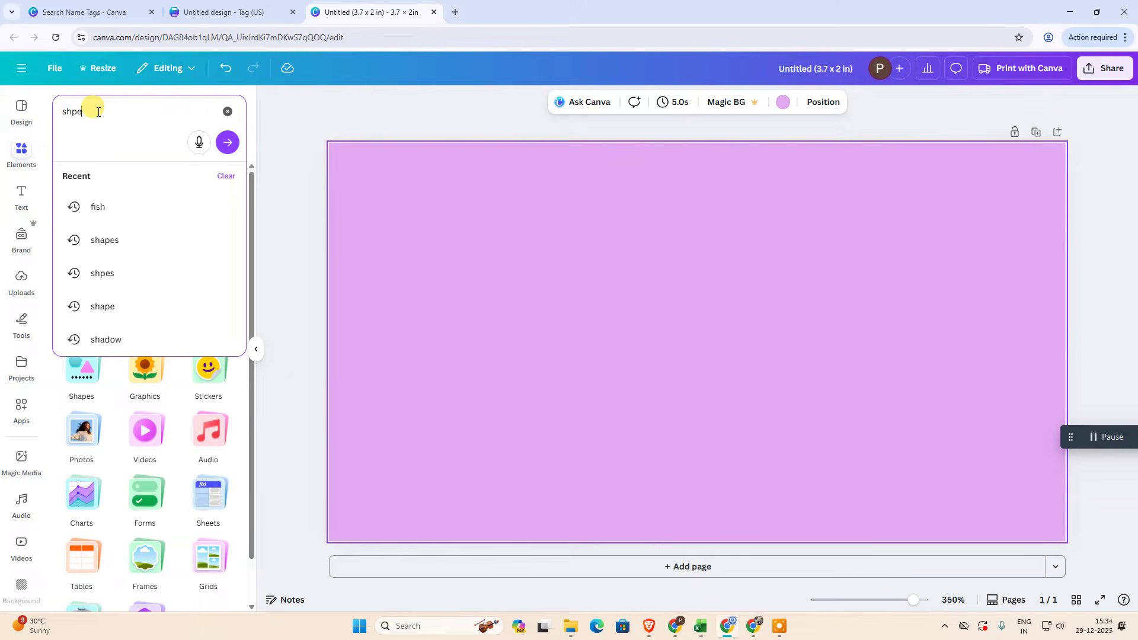
type("s")
key("Return")
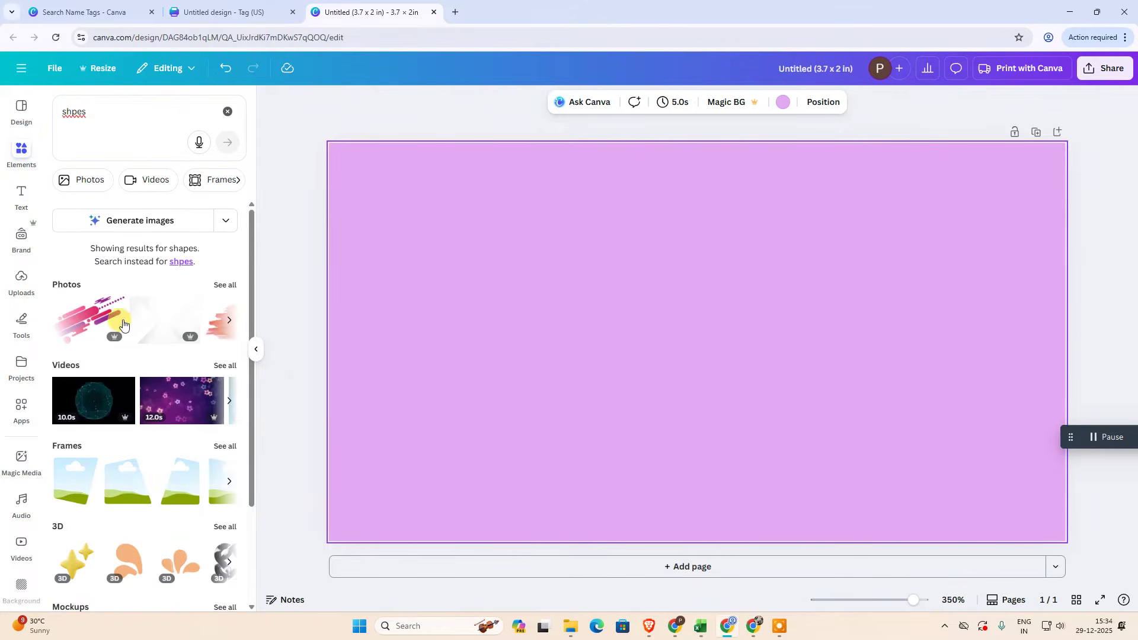
left_click(95, 113)
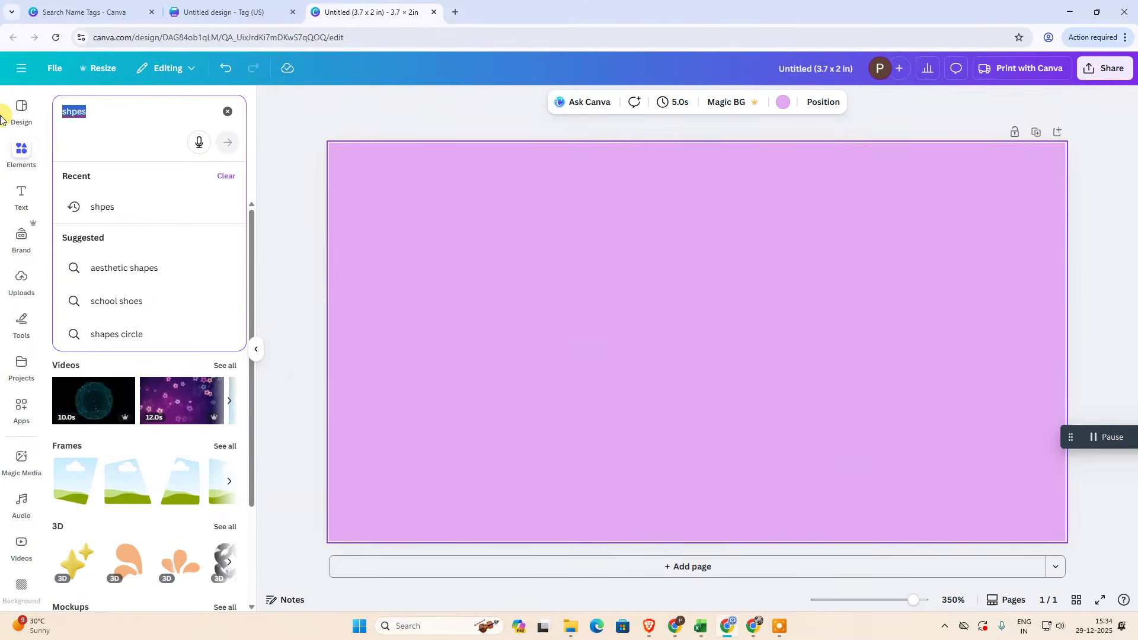
type("sh")
key("Return")
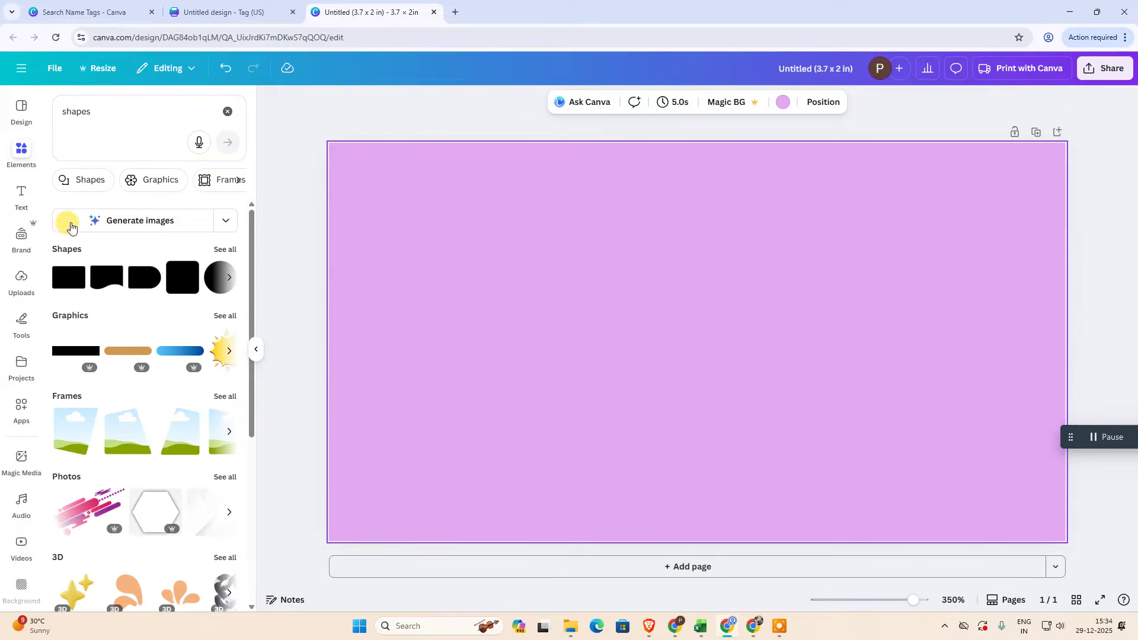
left_click(222, 250)
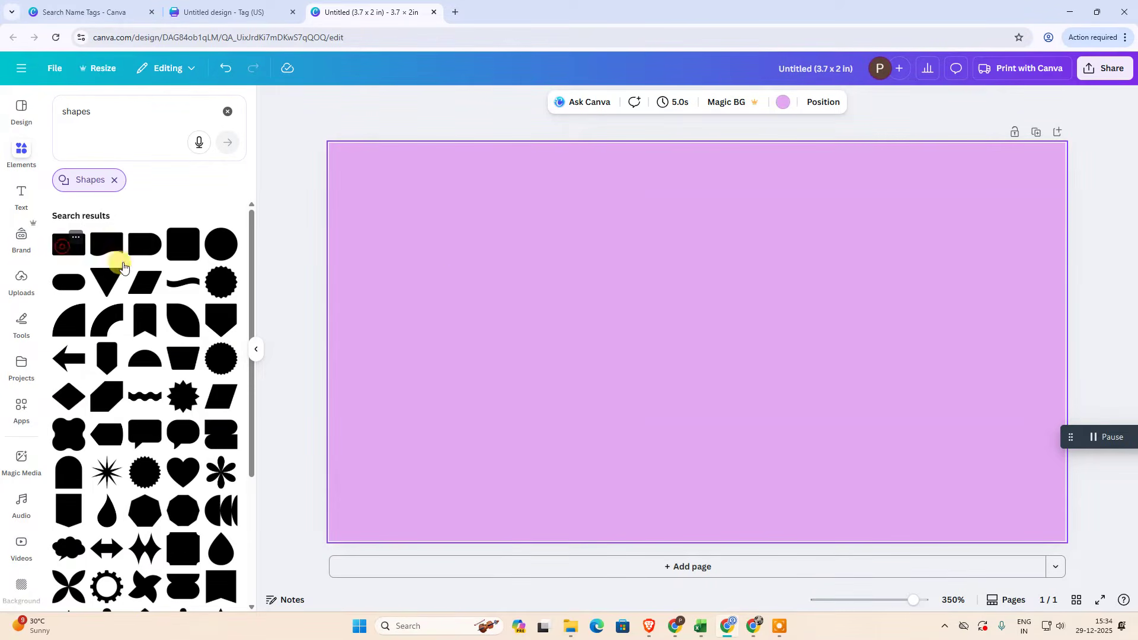
Step: Add a rectangle, stretch it to nearly the page's full width with bands above and below, and center it on the page
left_click(71, 245)
left_click_drag(715, 344, 418, 206)
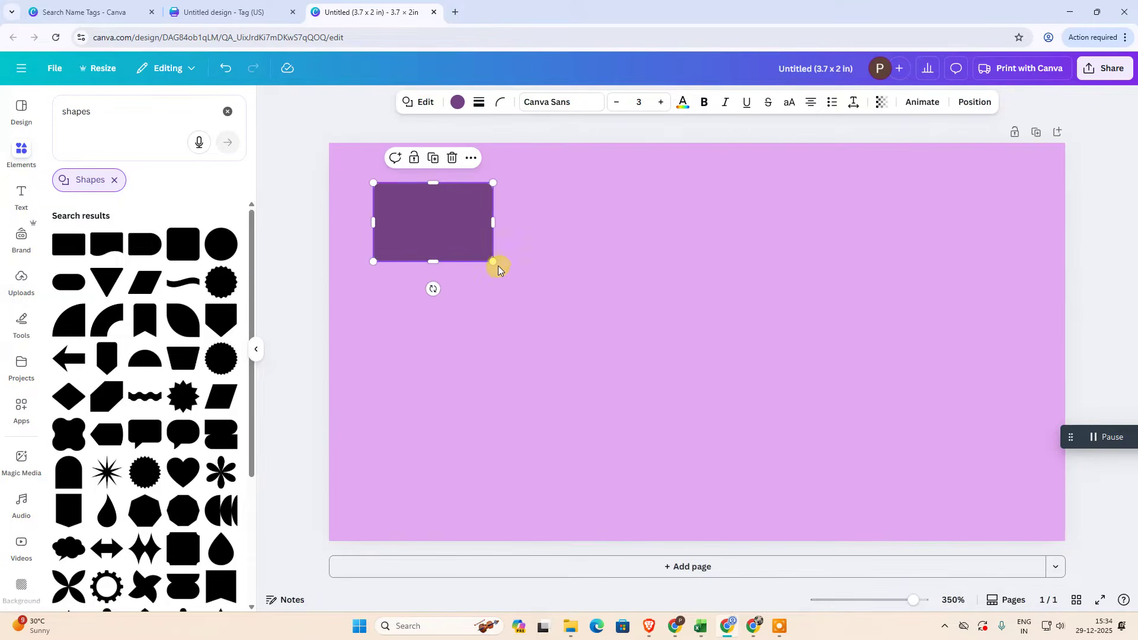
left_click_drag(490, 255, 901, 459)
left_click_drag(626, 348, 597, 320)
left_click_drag(842, 496, 917, 532)
left_click_drag(650, 383, 634, 381)
left_click_drag(915, 342, 1051, 342)
left_click_drag(699, 155, 693, 183)
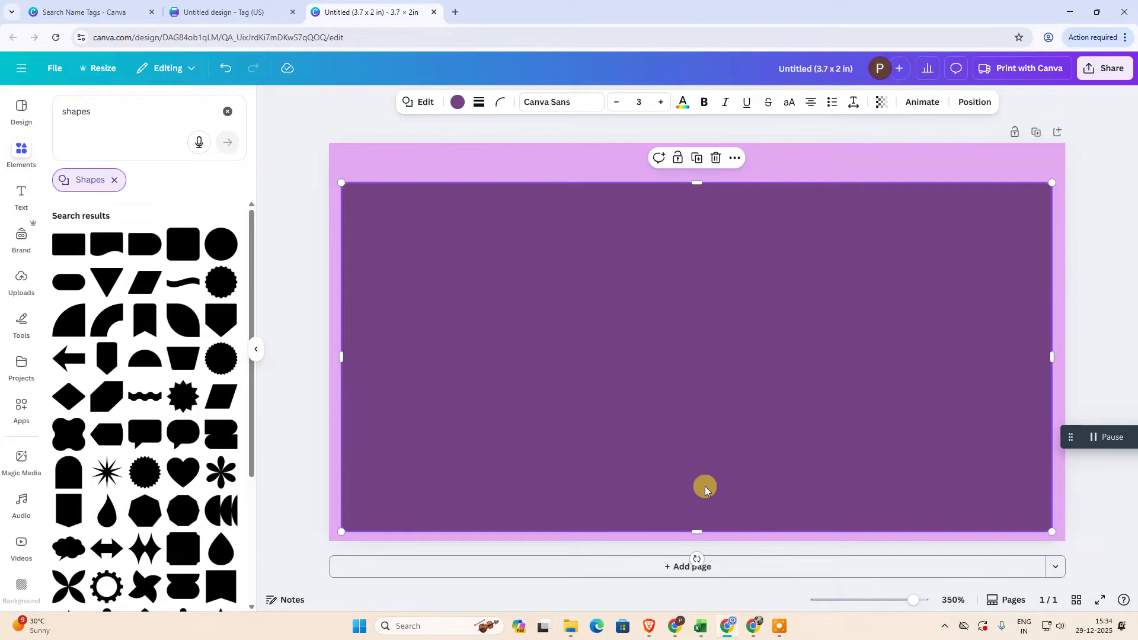
left_click_drag(693, 526, 685, 457)
left_click_drag(663, 318, 662, 335)
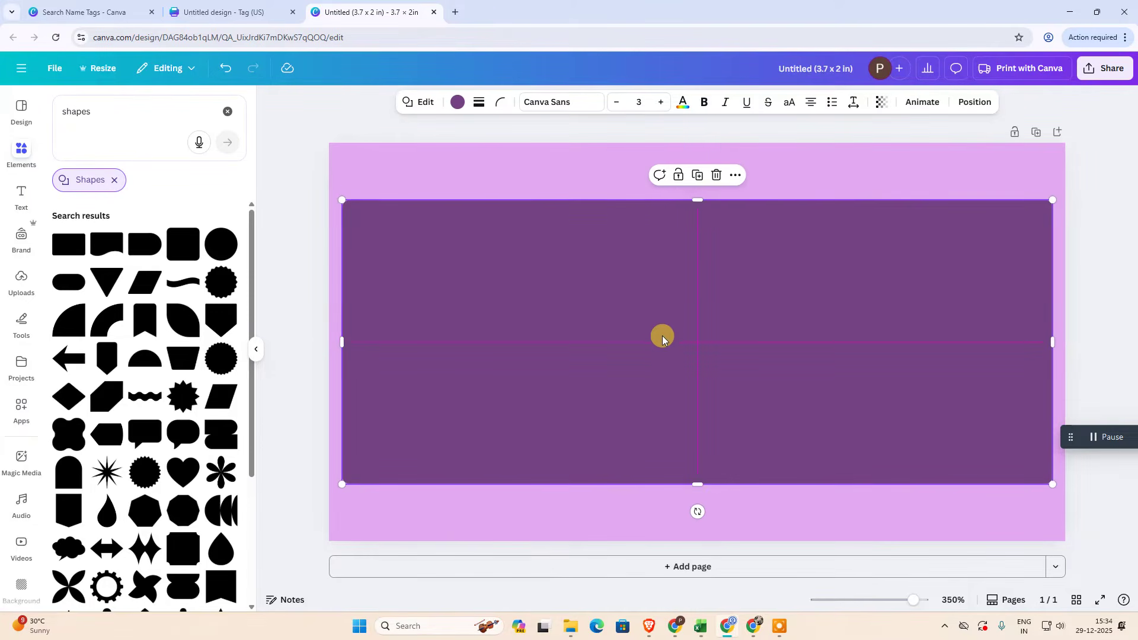
Step: Change the rectangle's fill to yellow from the default solid colors
left_click(458, 102)
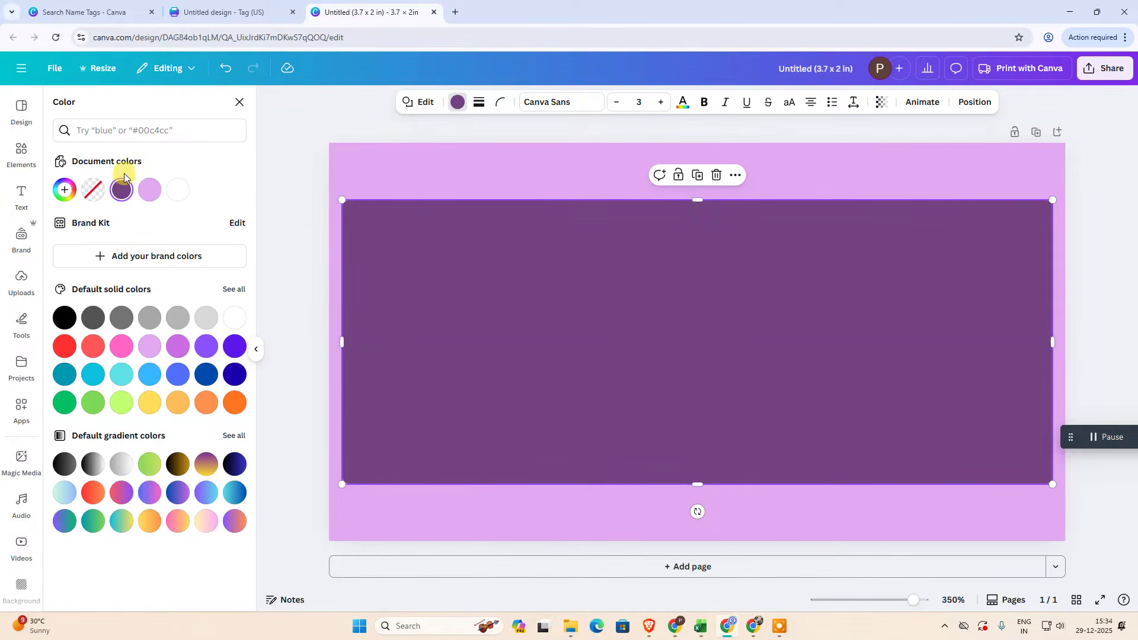
left_click(151, 345)
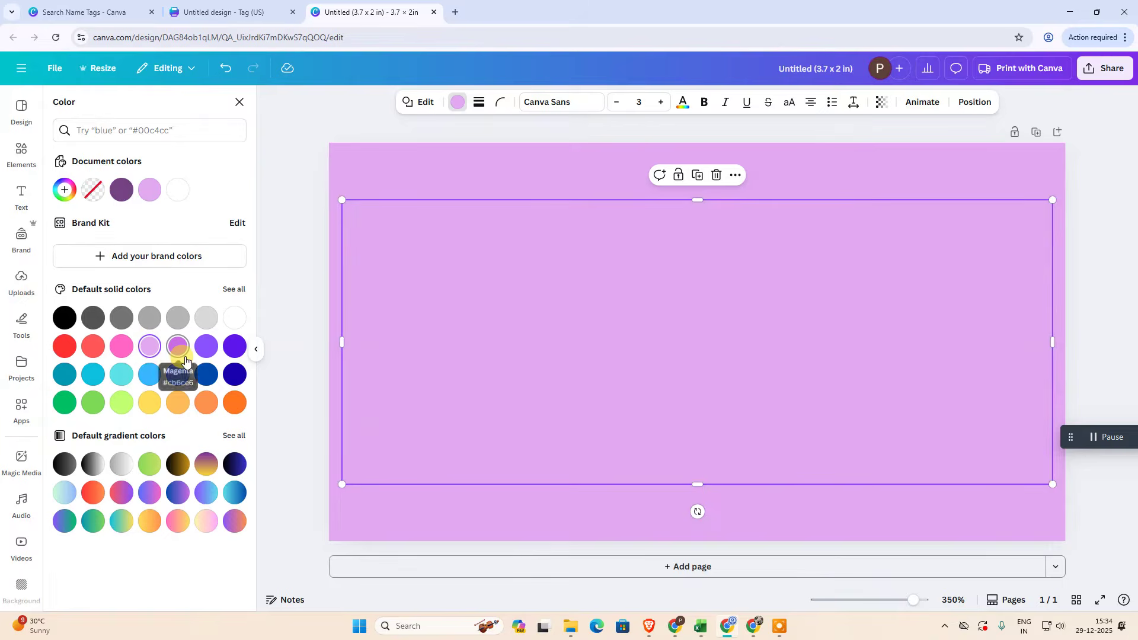
left_click(233, 349)
left_click(156, 405)
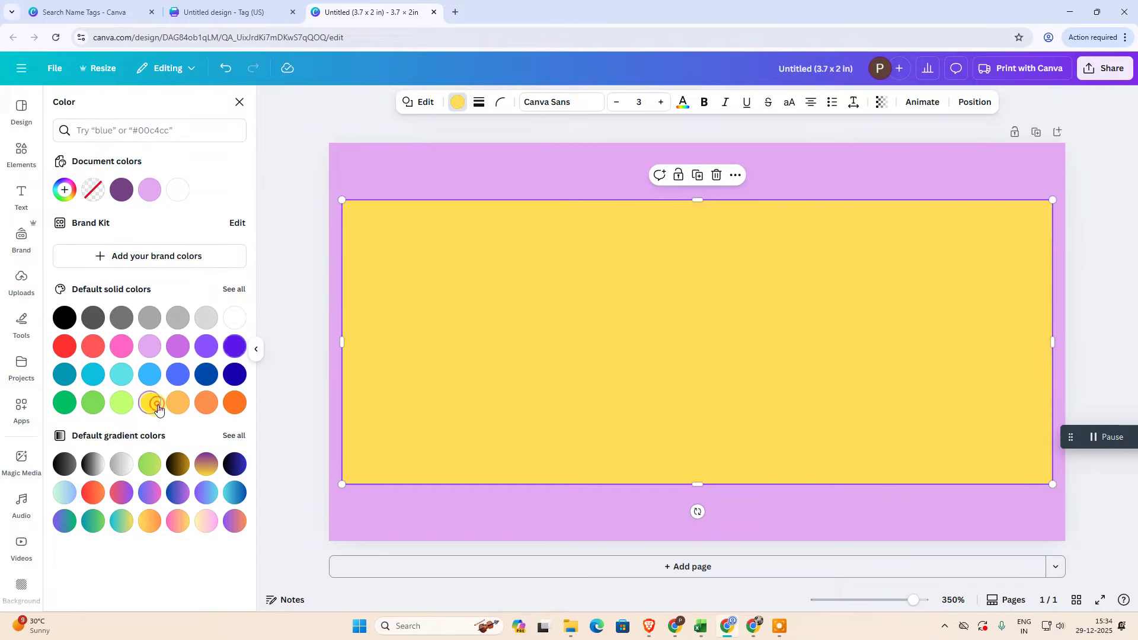
Step: Give the rectangle a solid purple border with a stroke weight of 1
left_click(478, 102)
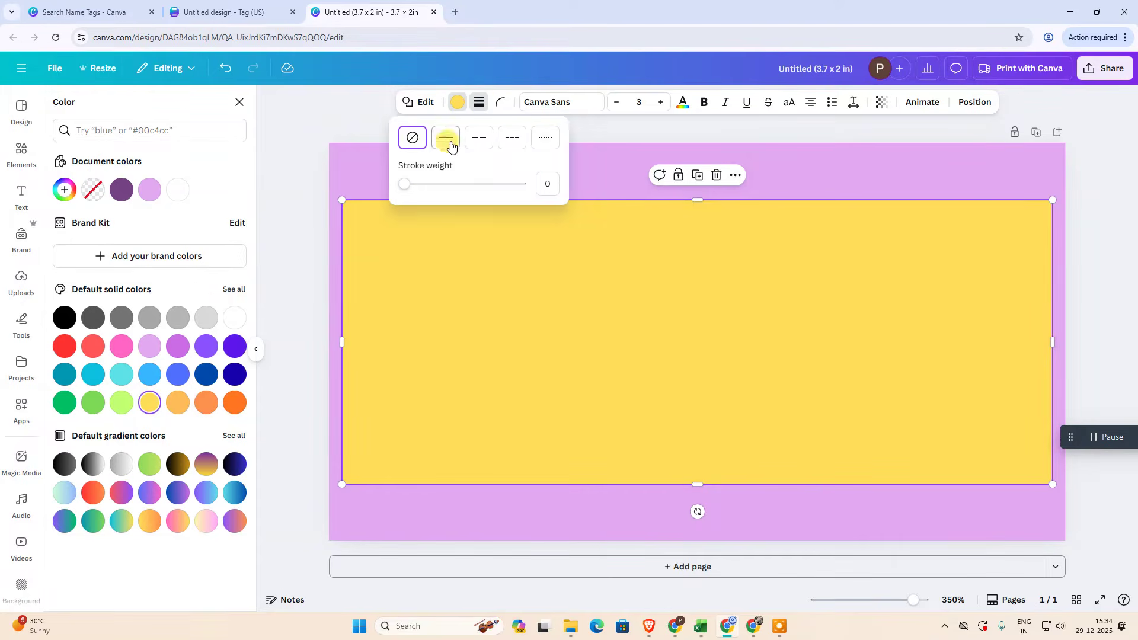
left_click(446, 141)
left_click_drag(408, 184, 405, 188)
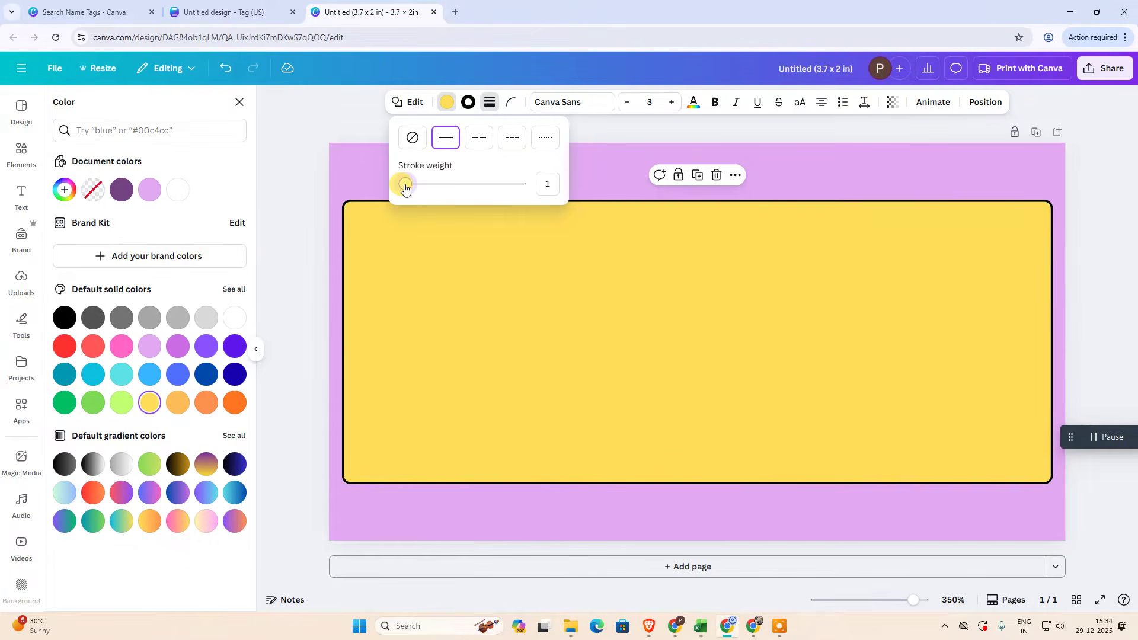
left_click(468, 102)
left_click(206, 346)
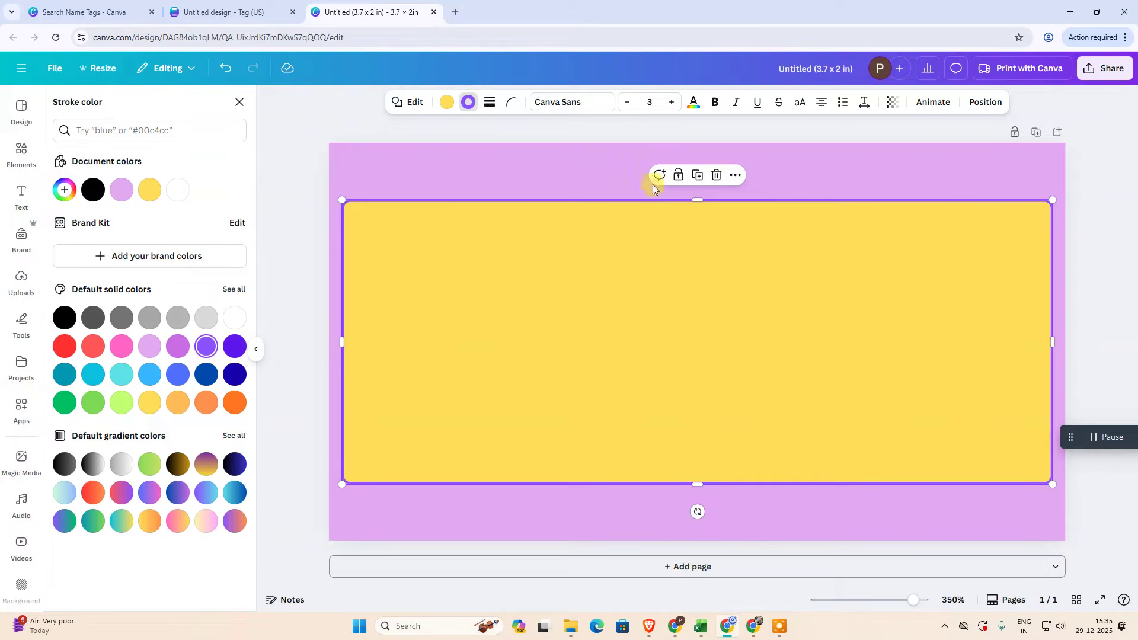
Step: Set the rectangle's corner rounding to 47 and close the stroke color options
left_click(511, 102)
left_click_drag(457, 156, 491, 161)
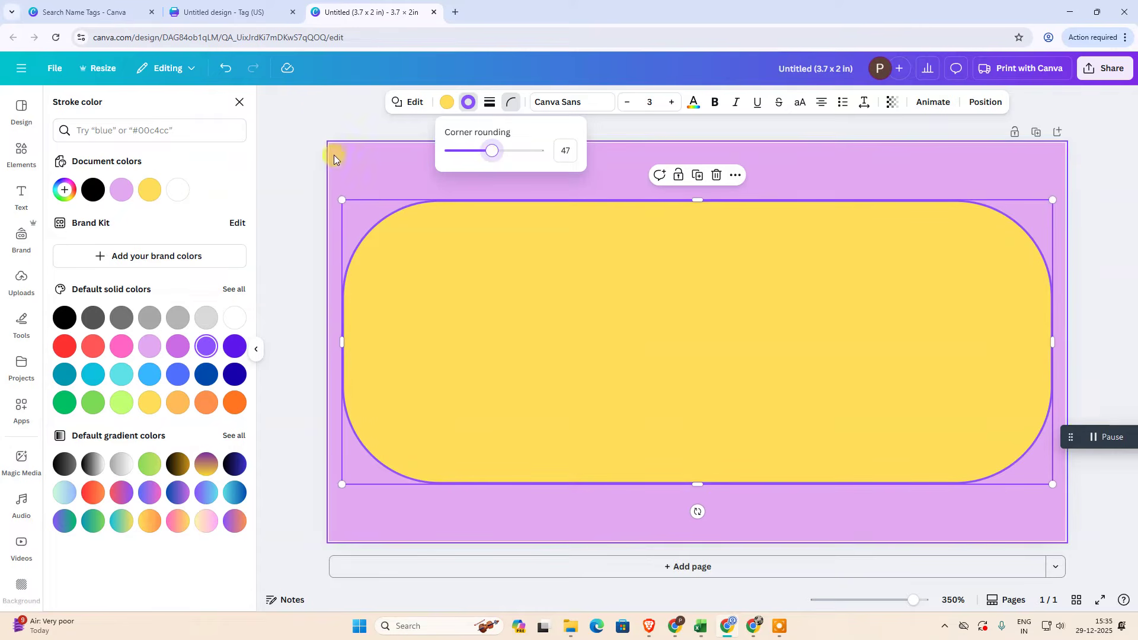
left_click(319, 102)
left_click(318, 102)
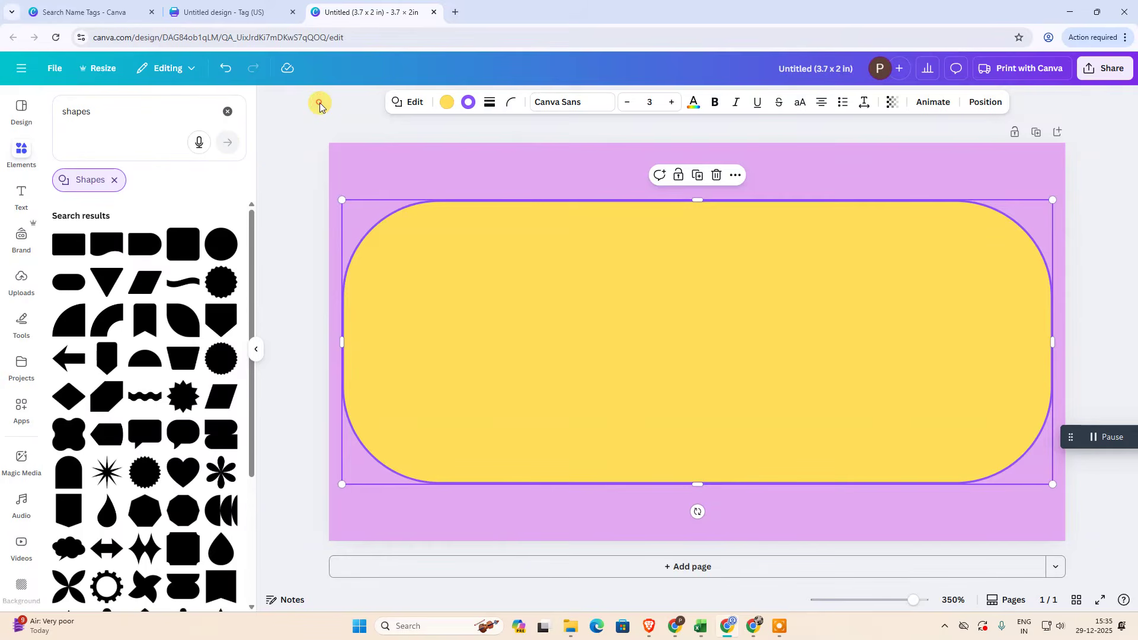
Step: Search the elements library for "happy sticker" without the Shapes filter and show all graphics results
left_click(13, 153)
left_click(114, 180)
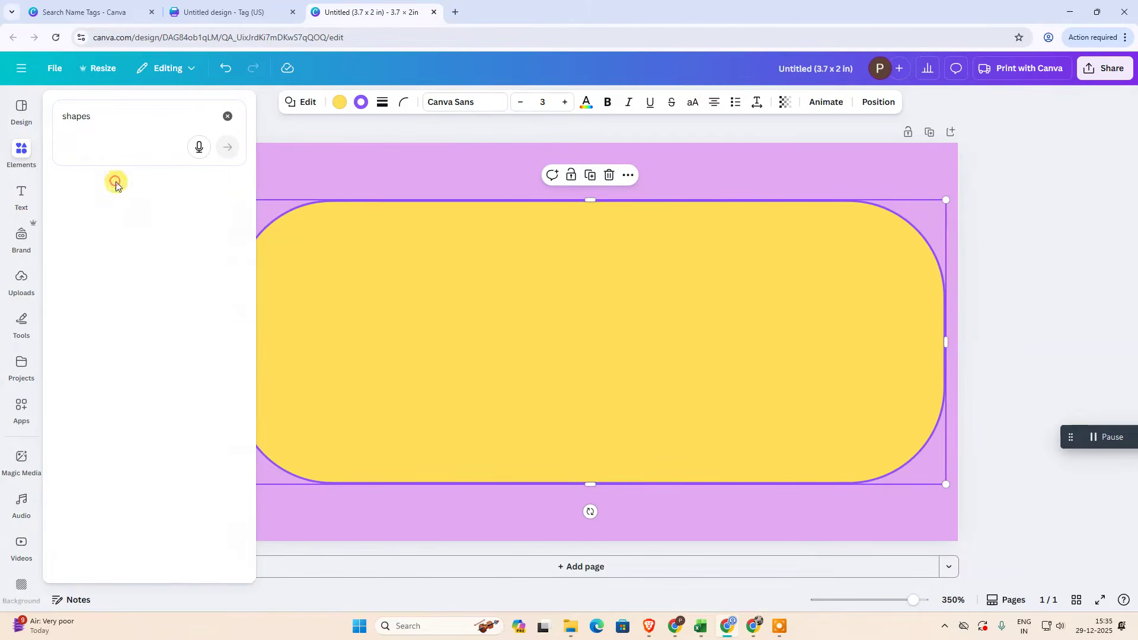
left_click(112, 116)
double_click(117, 114)
key("BackSpace")
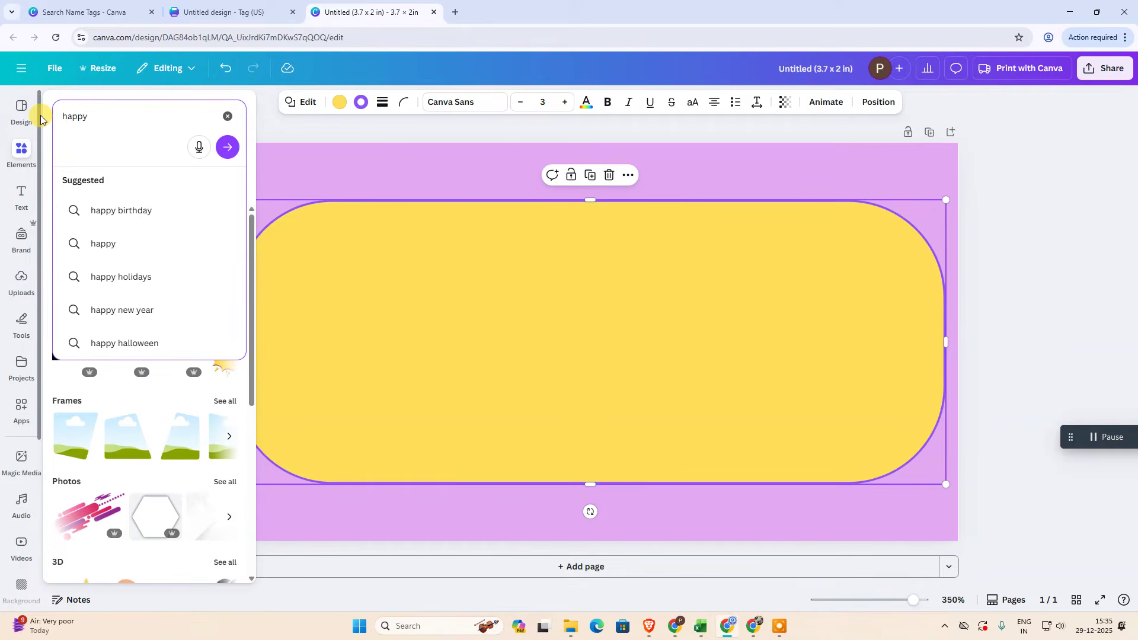
type("ticker")
key("Return")
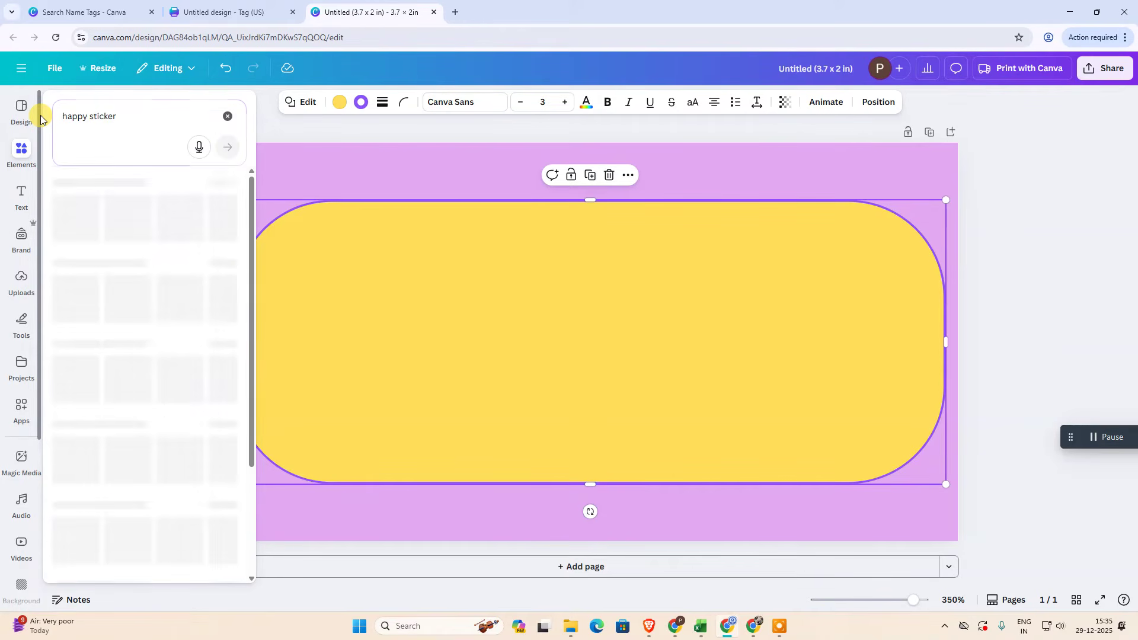
left_click(21, 152)
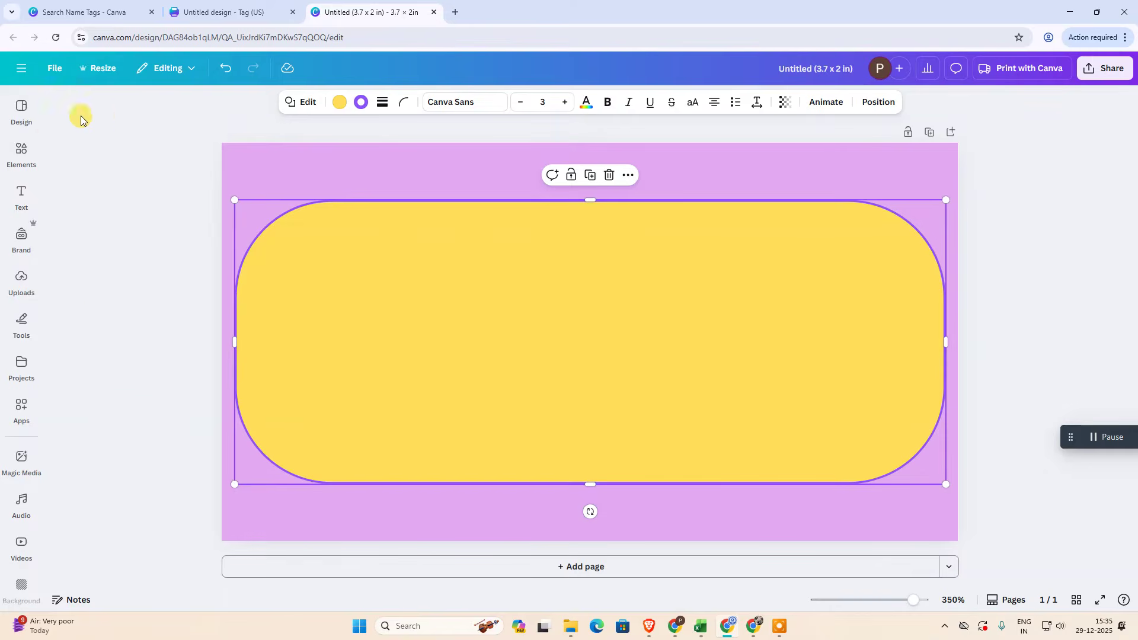
mouse_move(6, 166)
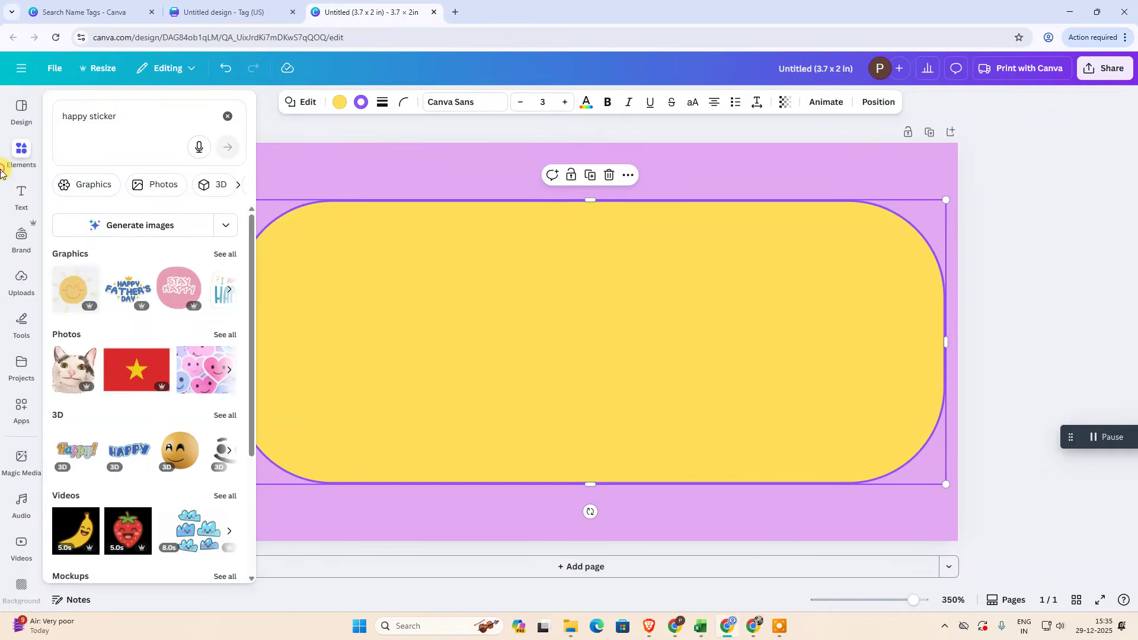
left_click(225, 255)
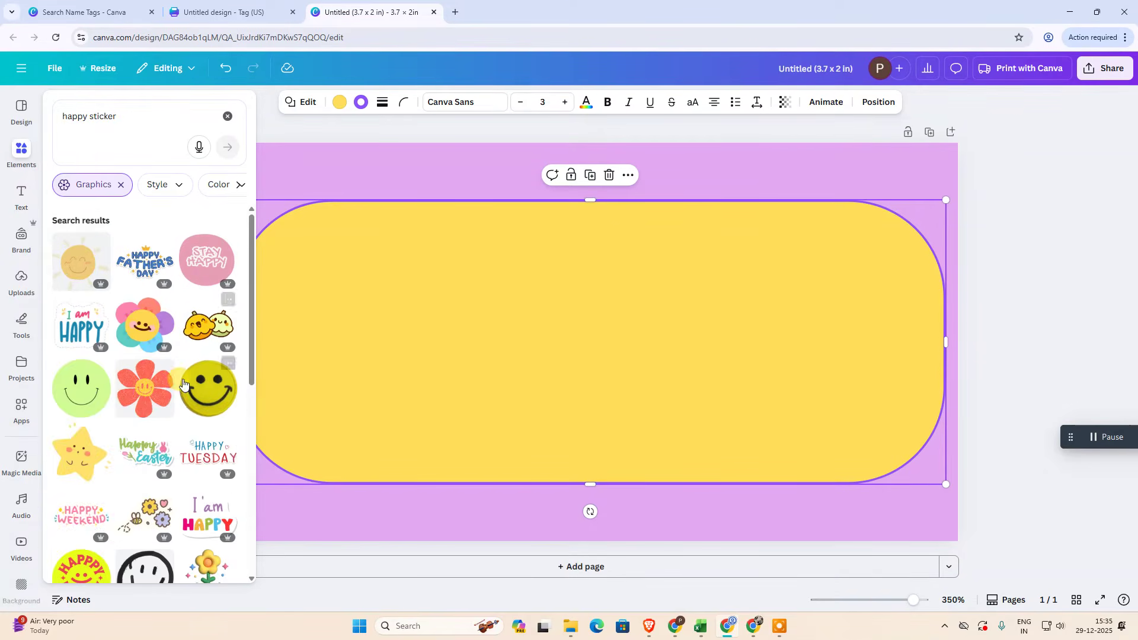
Step: Add the multicolored smiling flower graphic, shrink it, and place it in the page's lower-left corner
left_click(149, 327)
left_click_drag(614, 334, 615, 295)
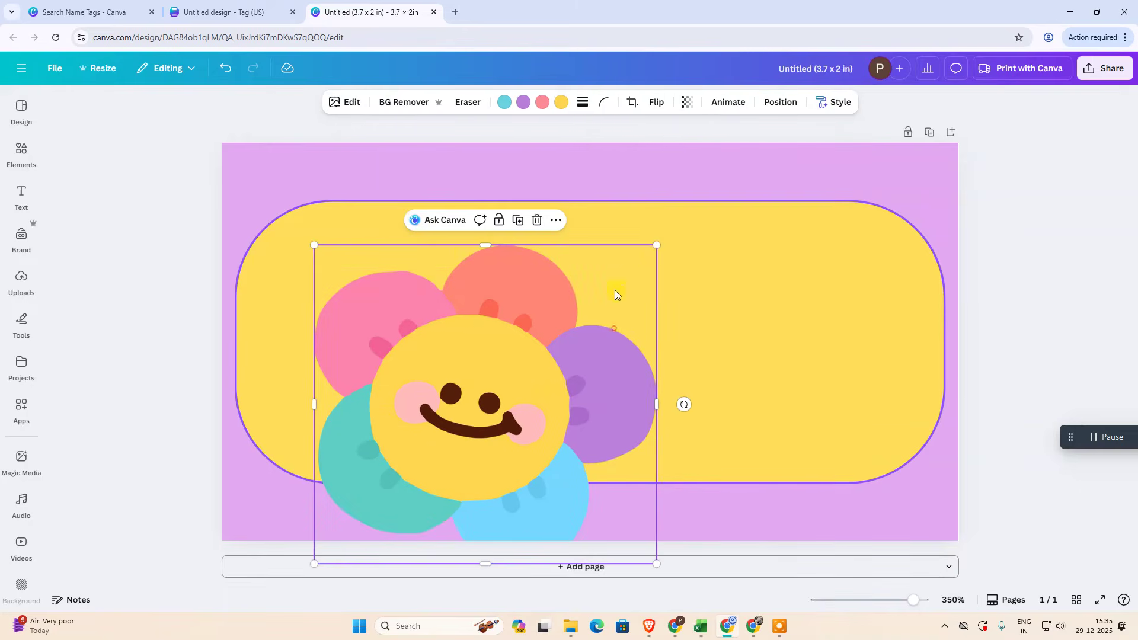
left_click_drag(658, 247, 452, 427)
left_click_drag(414, 472, 323, 454)
Step: Replace the elements search with "star" to list star graphics
left_click(21, 153)
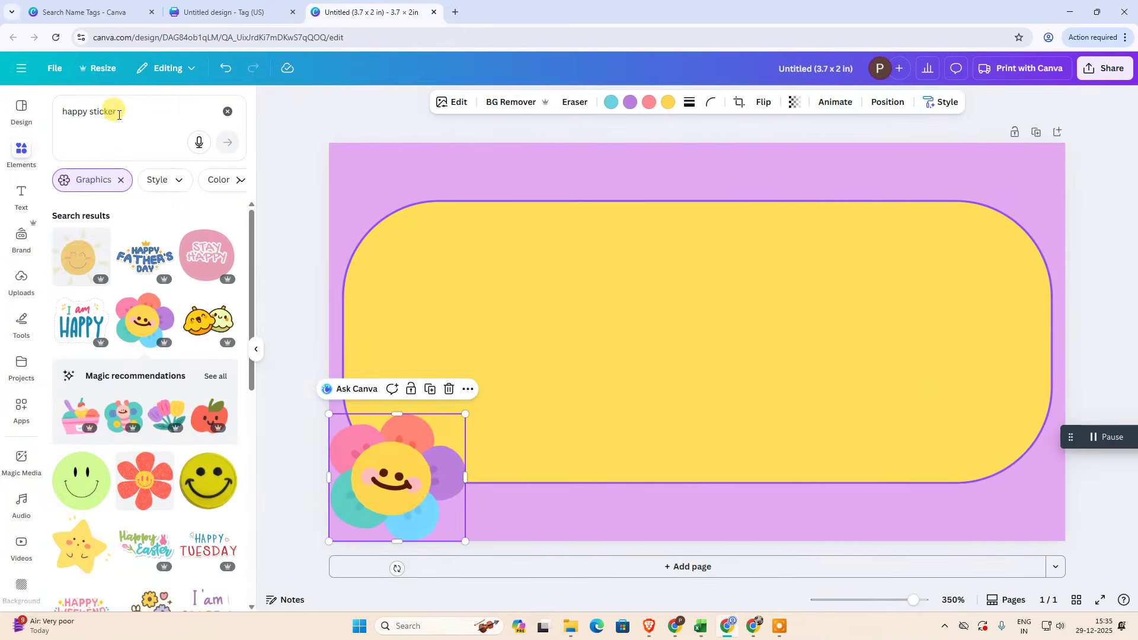
left_click(129, 111)
left_click_drag(129, 112, 50, 116)
type("start")
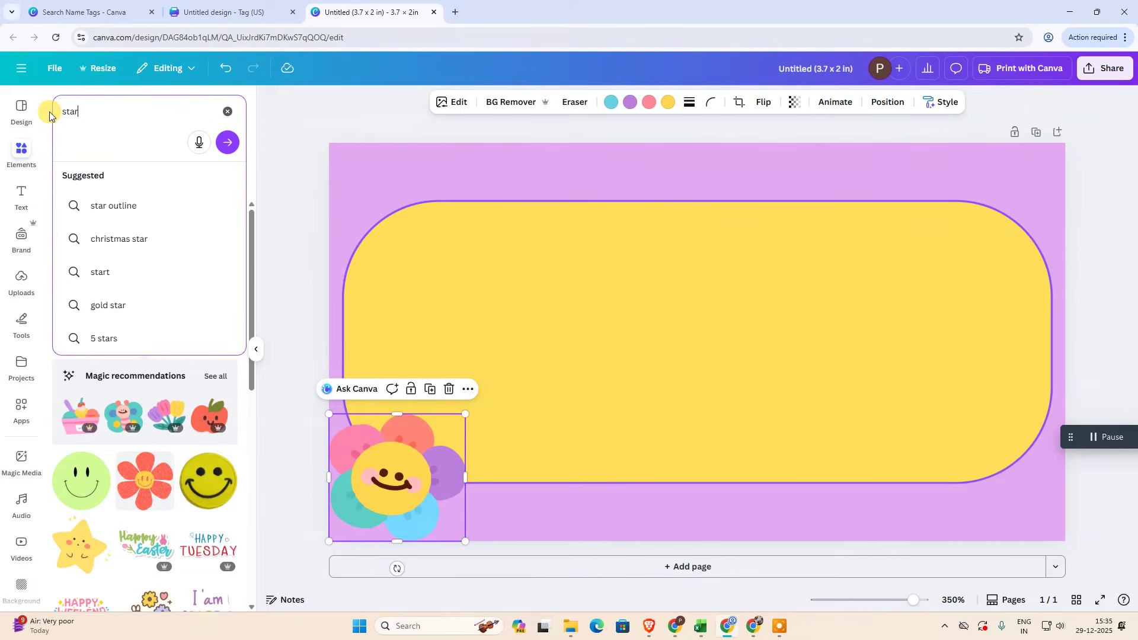
key("Return")
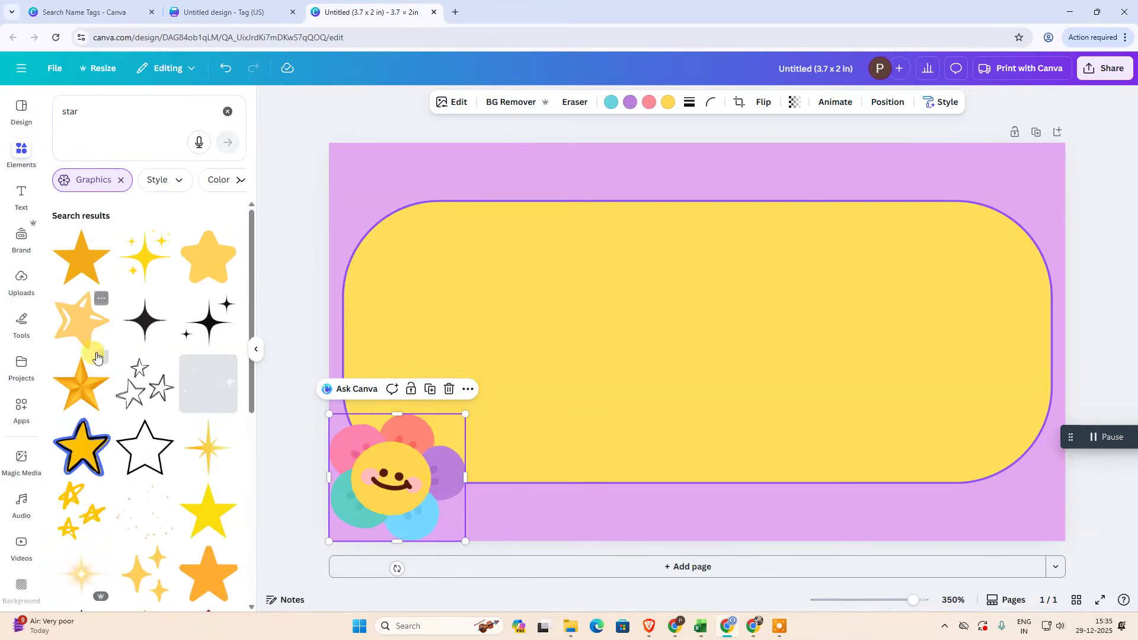
Step: Place the black-and-blue outlined star in the page's lower-right corner, deleting the pale orange star tried there first
left_click(79, 338)
left_click_drag(711, 328, 984, 458)
left_click(104, 537)
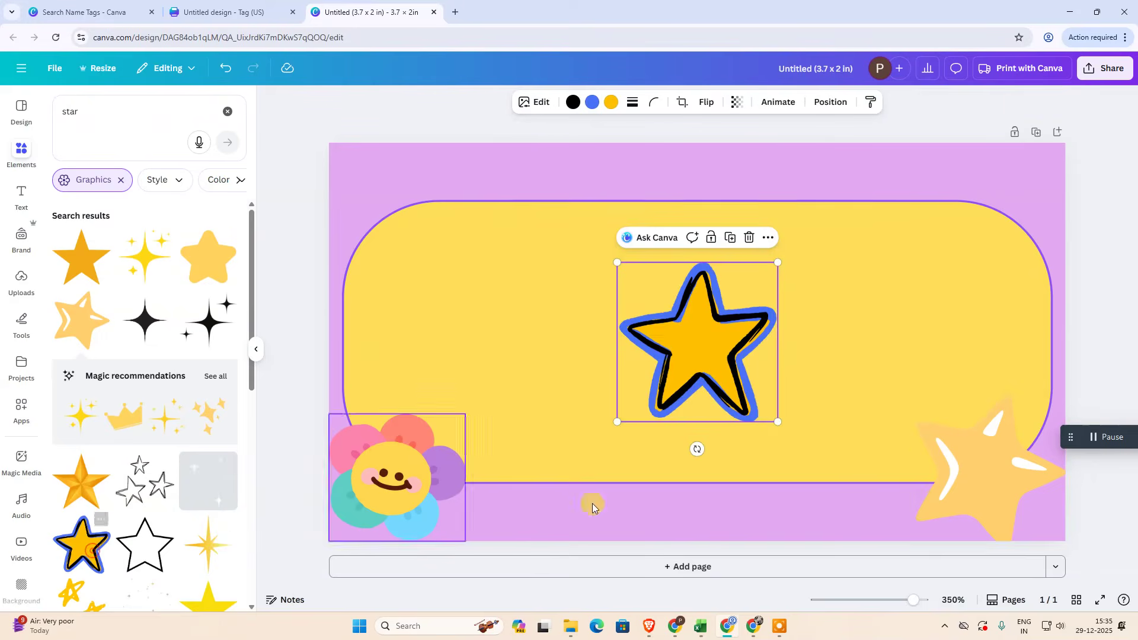
left_click(940, 450)
key("Delete")
left_click_drag(667, 391, 945, 502)
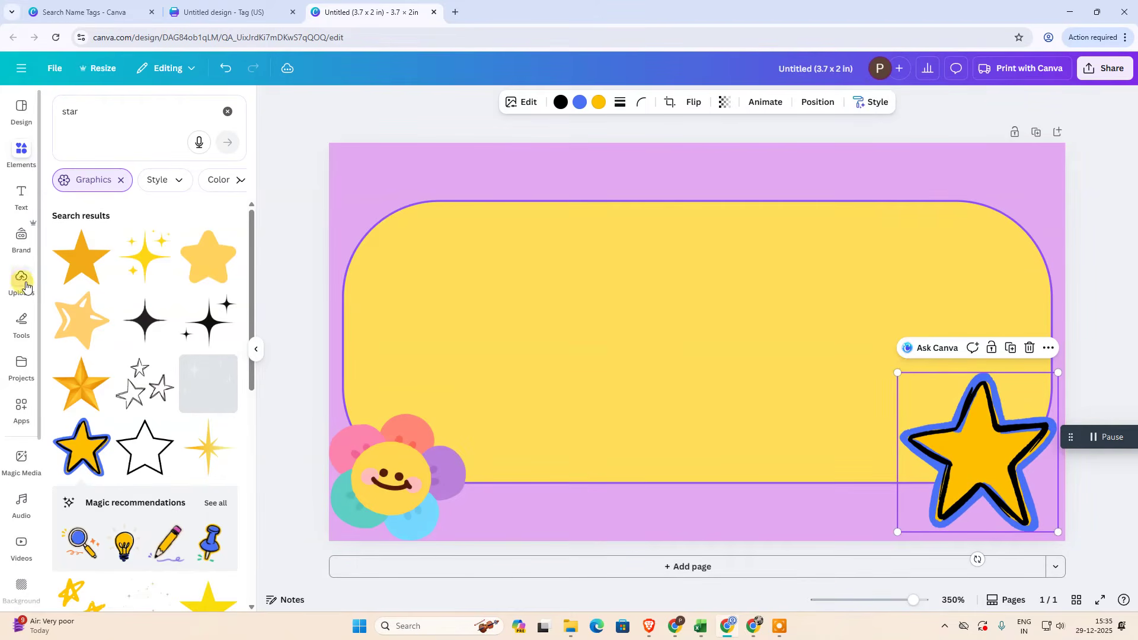
Step: Add a text box reading "Hi! My Name is" and place it in the upper part of the yellow shape
left_click(21, 197)
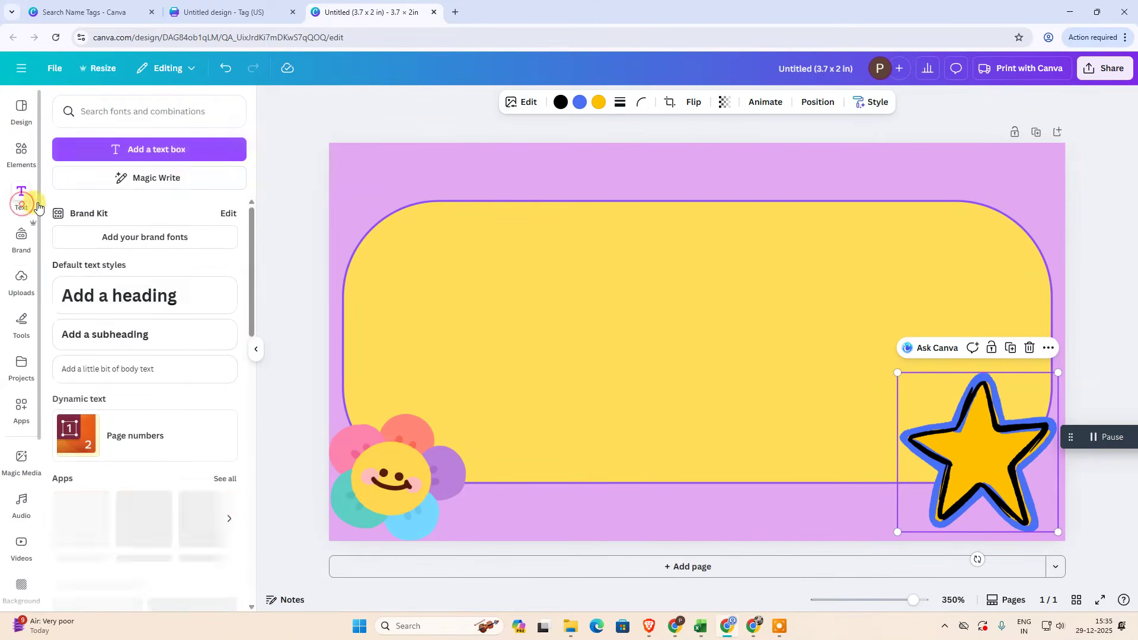
left_click(144, 151)
left_click(614, 346)
key("ctrl+a")
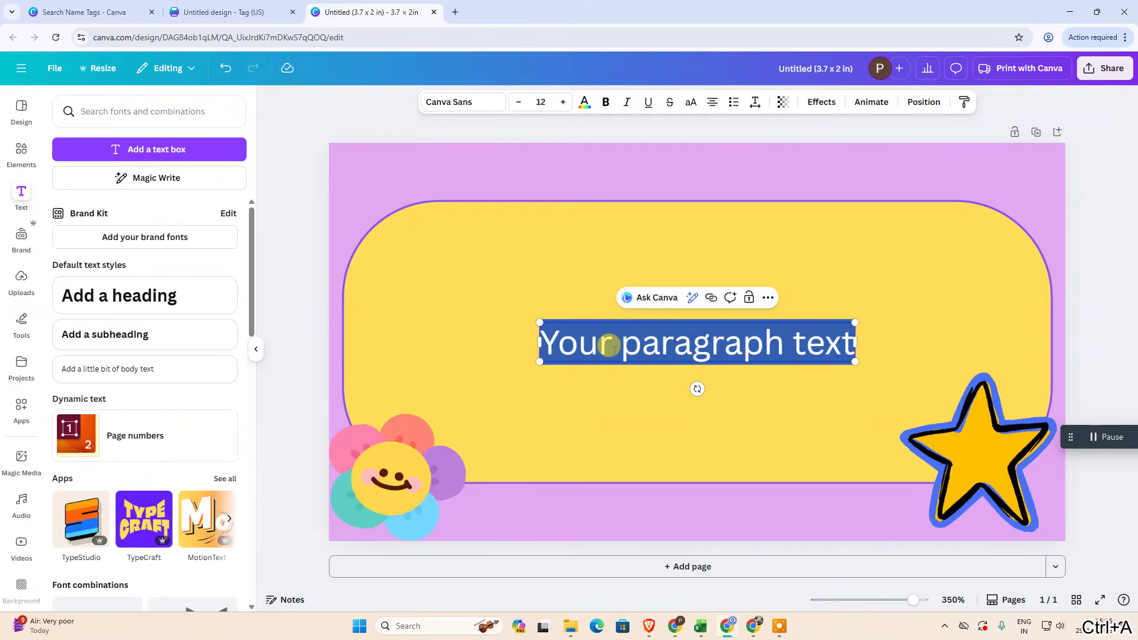
type("Hi")
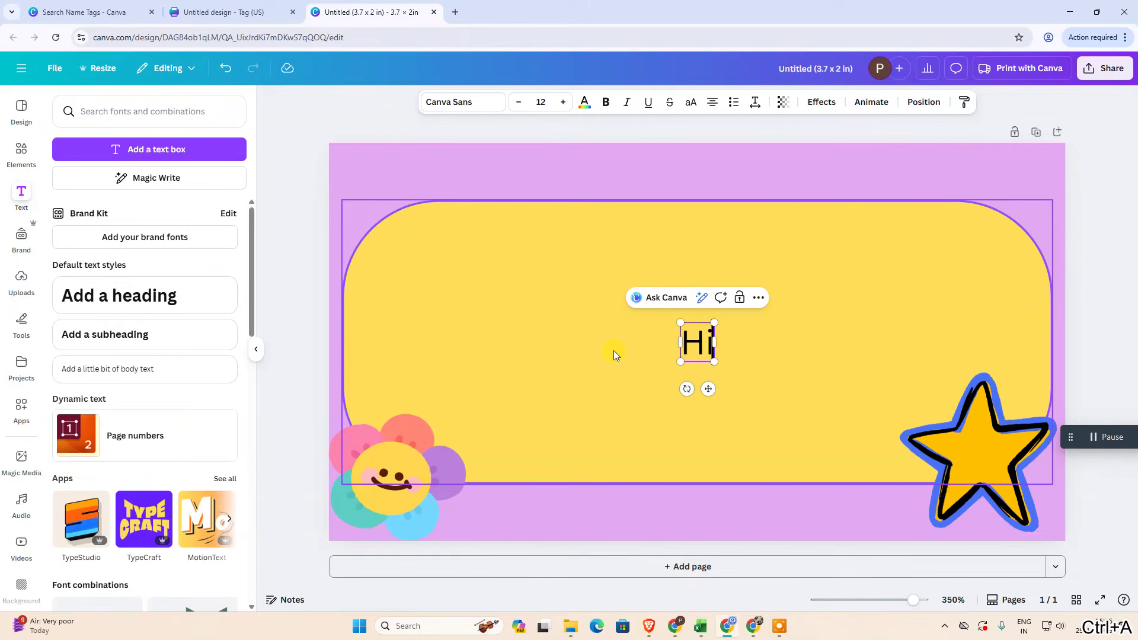
type("@")
key("BackSpace")
type("!")
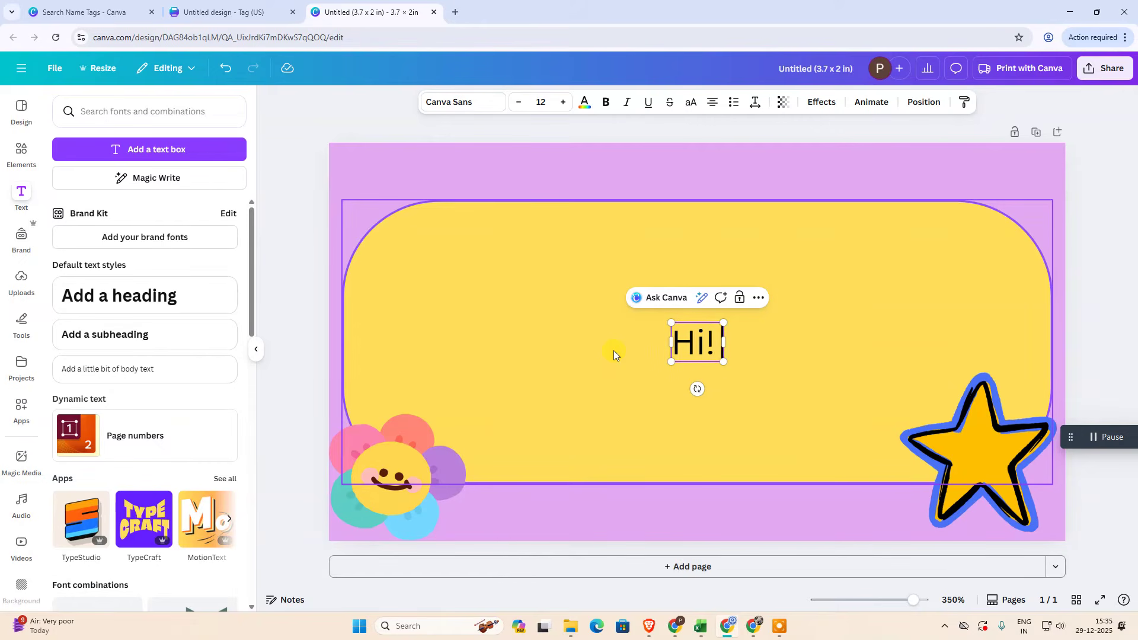
type(" My Name is")
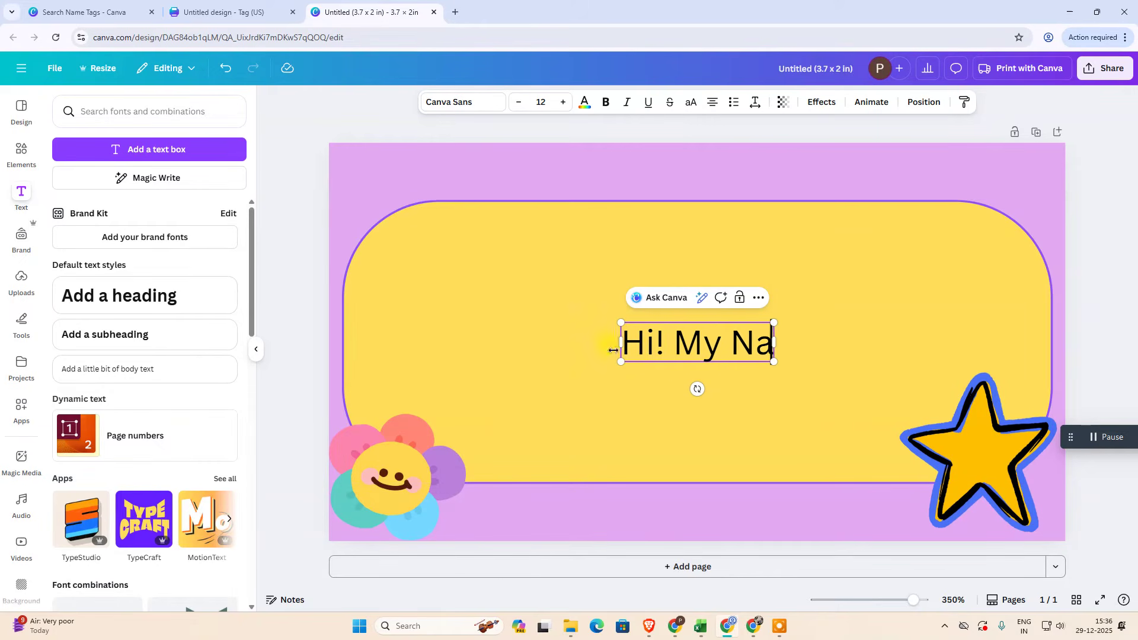
left_click(516, 298)
left_click(675, 333)
left_click_drag(675, 333, 664, 265)
Step: Duplicate the greeting text and place the copy below the original inside the yellow shape
right_click(663, 265)
key("Escape")
right_click(654, 269)
key("Escape")
key("ctrl+v")
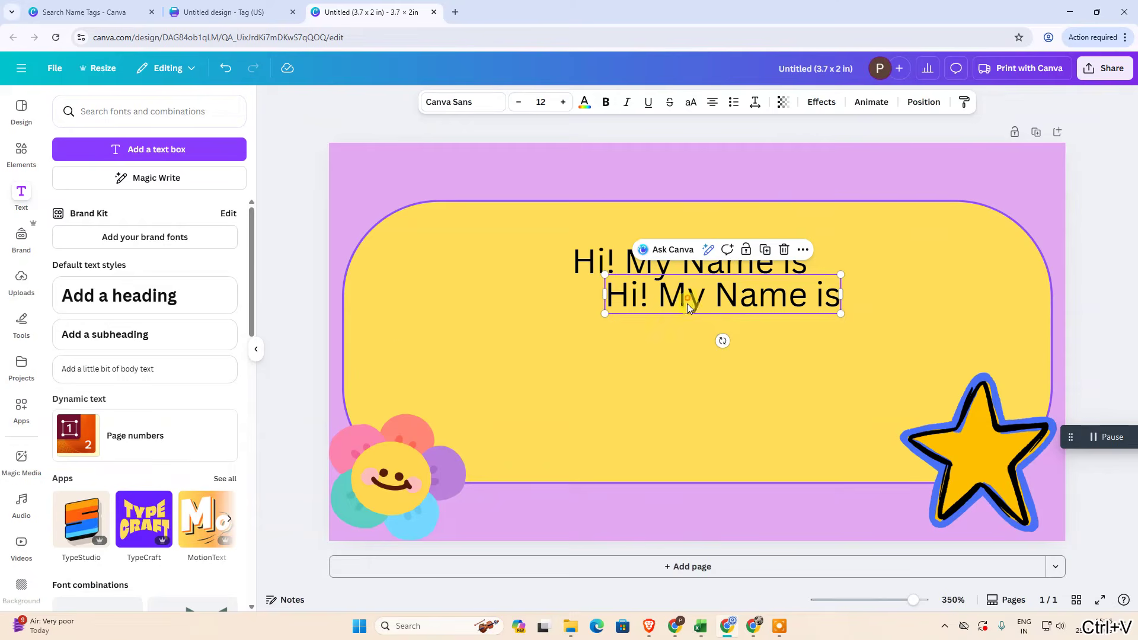
left_click_drag(688, 299, 663, 362)
Step: Replace the copied greeting's text with "Name"
double_click(664, 363)
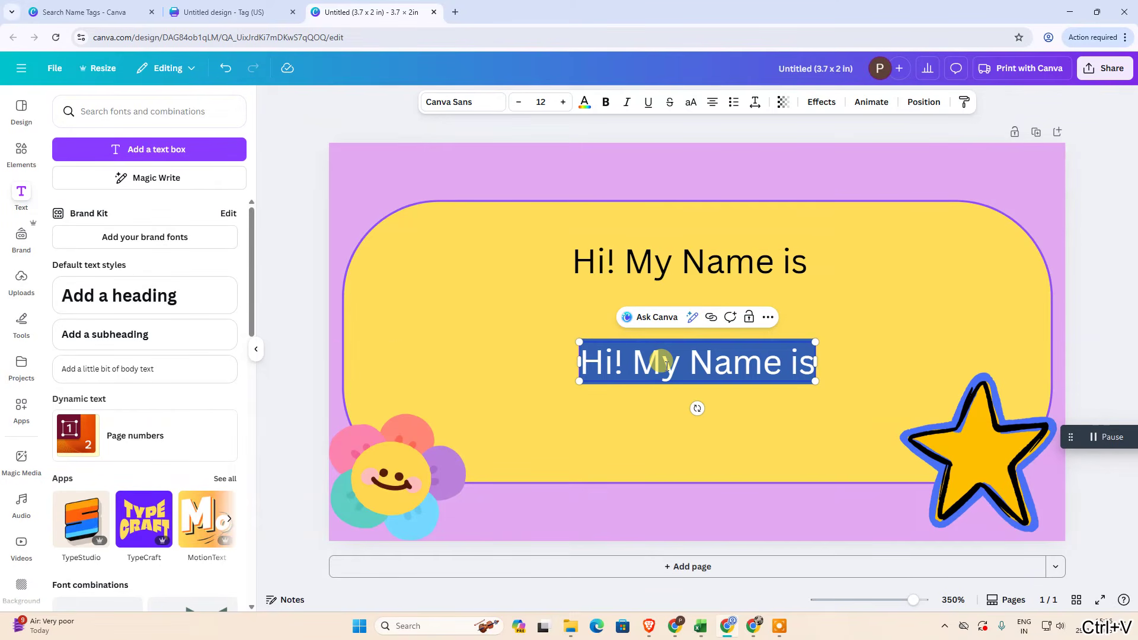
type("name")
key("BackSpace")
key("BackSpace")
key("BackSpace")
key("BackSpace")
type("Name")
left_click(578, 388)
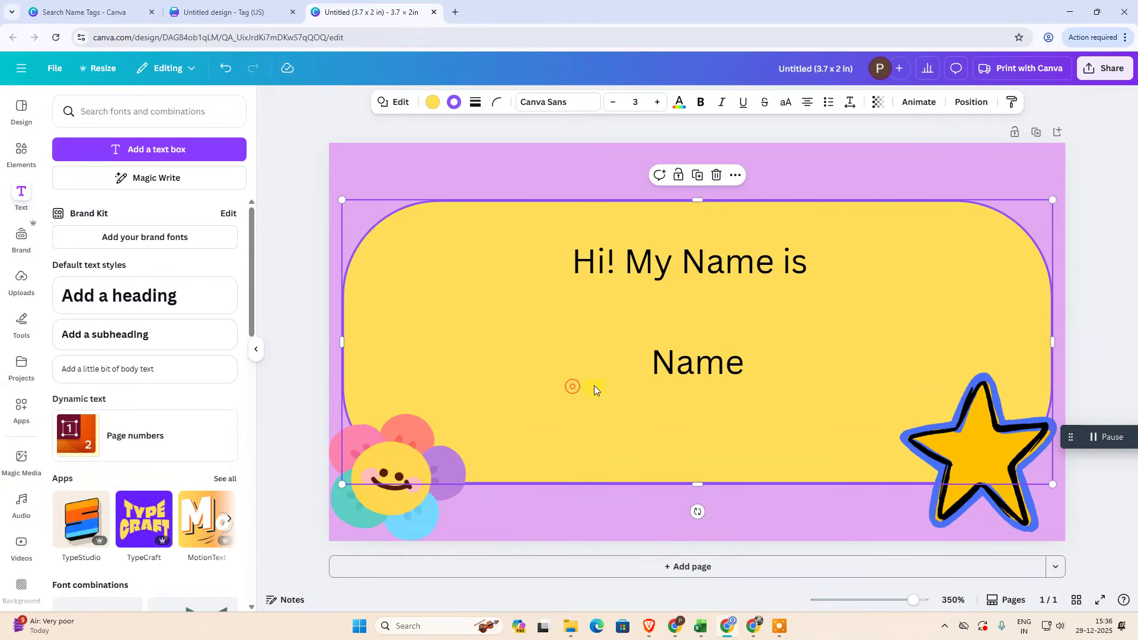
Step: Enlarge the "Name" text to size 26.7 and center both text lines horizontally on the page
left_click_drag(736, 375, 833, 389)
left_click(715, 345)
left_click(553, 358)
left_click(676, 354)
left_click_drag(676, 355, 649, 355)
left_click_drag(677, 266, 693, 257)
Step: Change the font of the "Hi! My Name is" text to Ananias
left_click(477, 112)
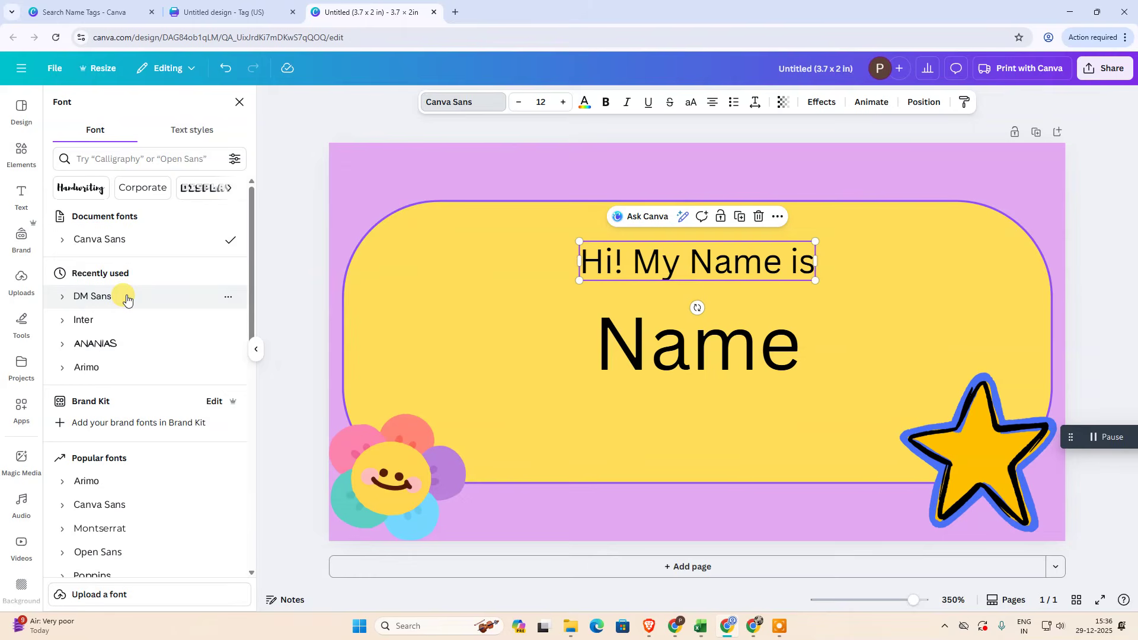
left_click(98, 344)
left_click(624, 356)
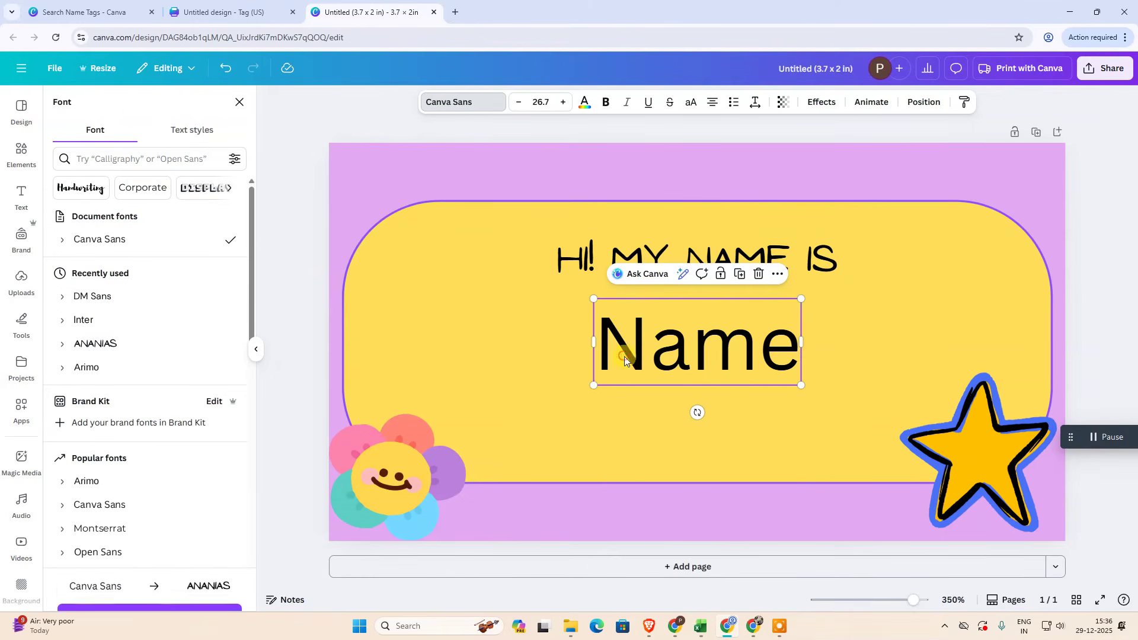
left_click(483, 102)
left_click(454, 280)
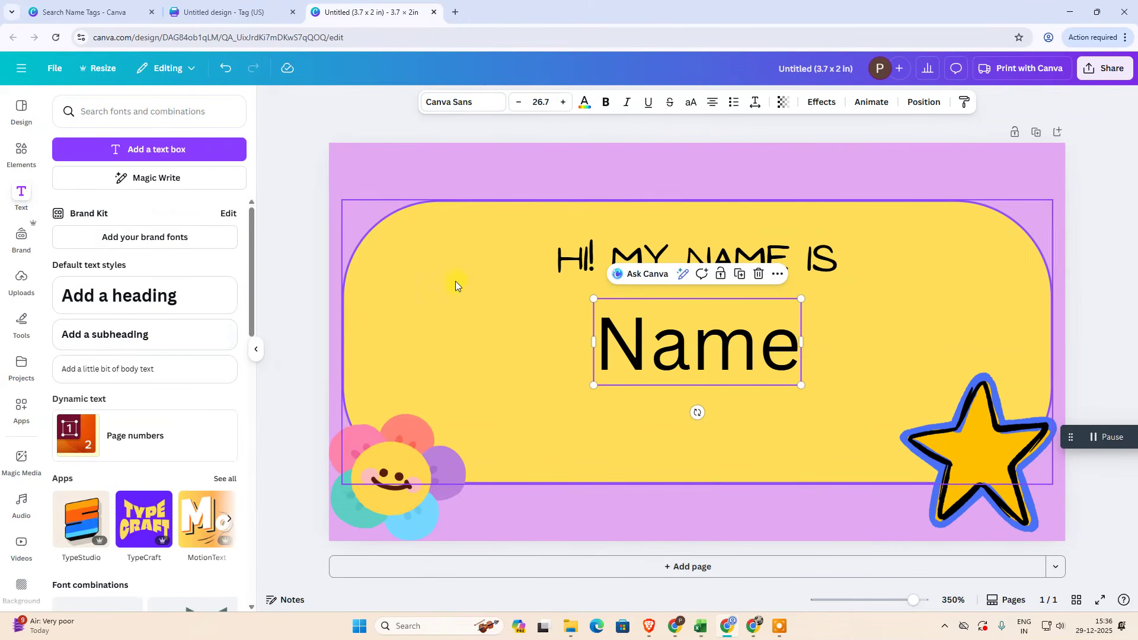
Step: Copy the greeting's text style onto the "Name" text and center that text beneath the greeting
left_click(676, 266)
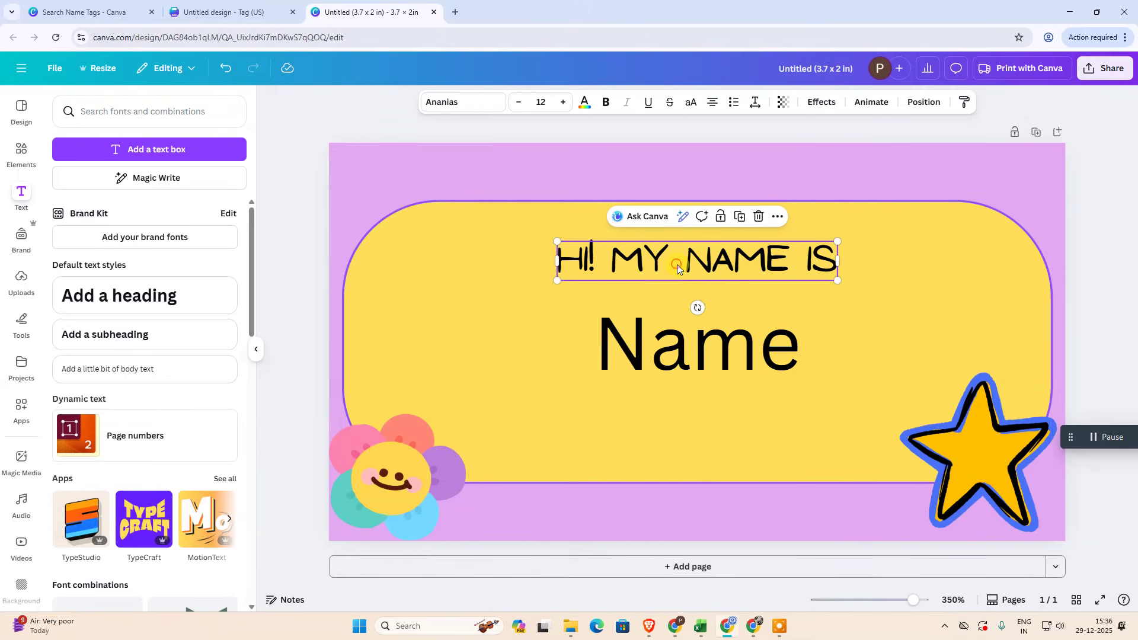
left_click(963, 104)
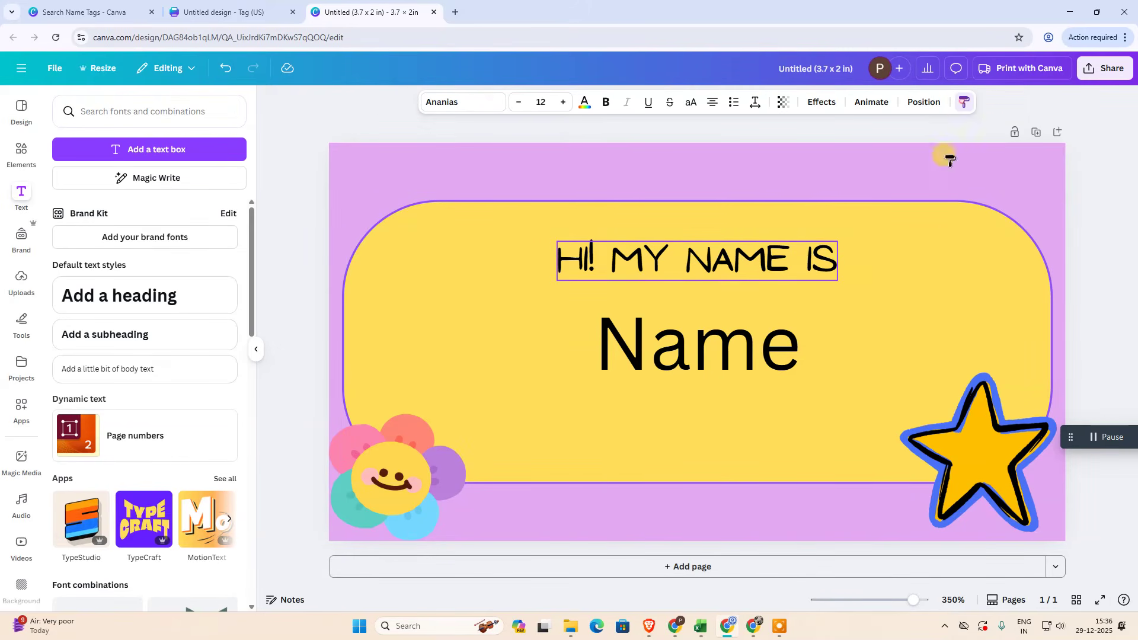
left_click(649, 358)
left_click(492, 350)
left_click(721, 324)
left_click_drag(750, 341, 877, 387)
left_click_drag(798, 337, 731, 342)
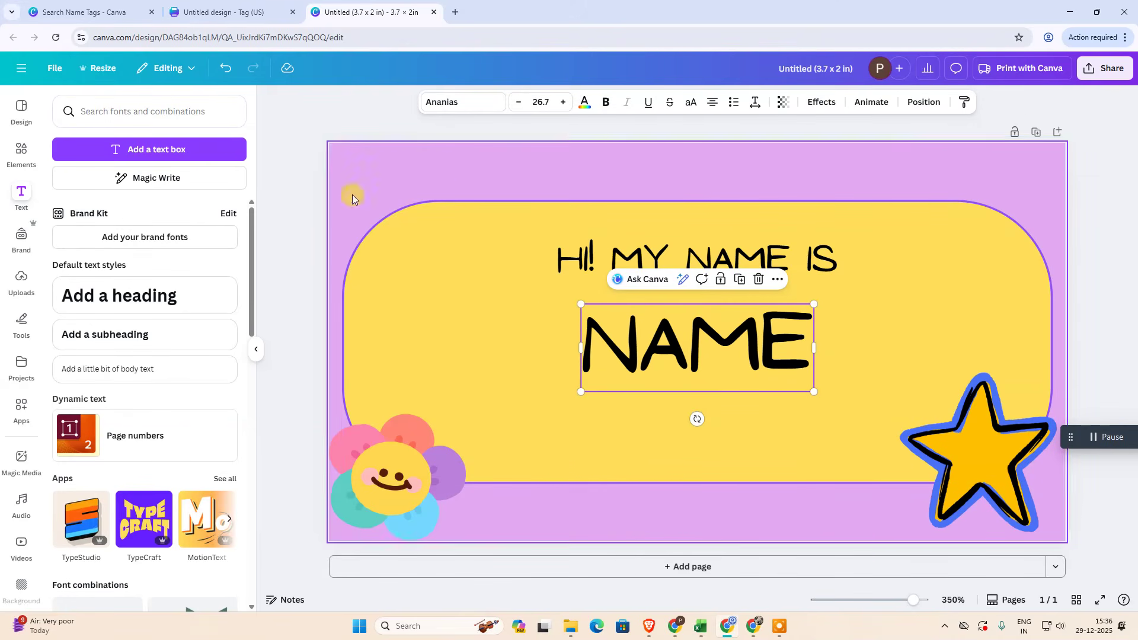
Step: Add the yellow pencil graphic from the star's Magic recommendations and place it in the page's upper-right corner
left_click(31, 157)
scroll(173, 413, "down", 1)
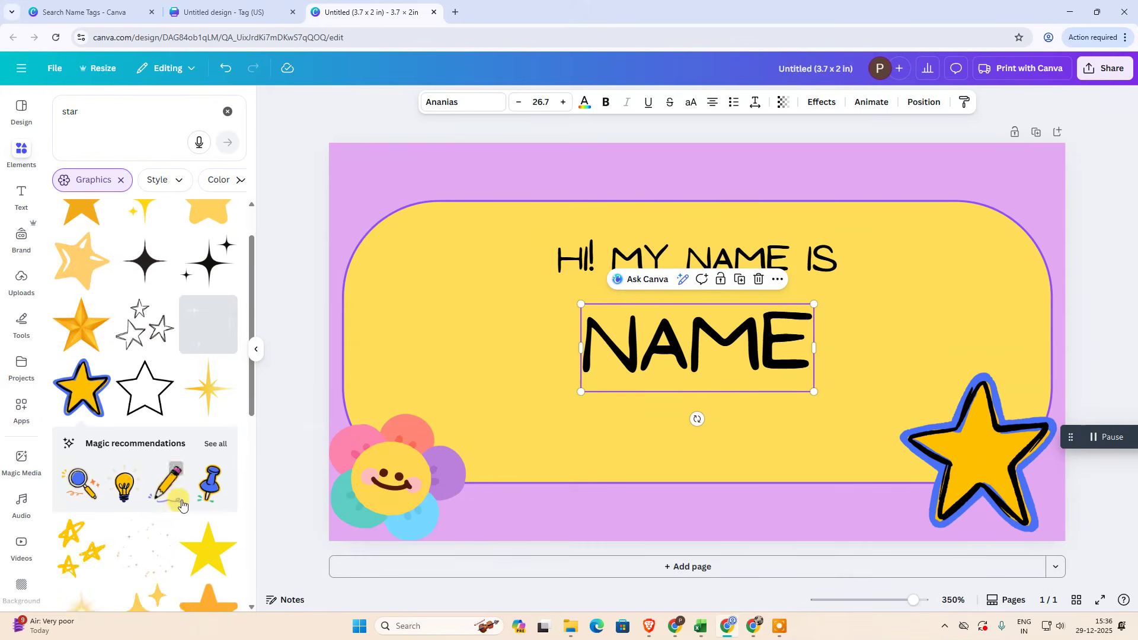
left_click(168, 483)
mouse_move(724, 290)
left_mouse_down()
mouse_move(1018, 155)
mouse_move(1020, 165)
left_mouse_up()
left_click(386, 120)
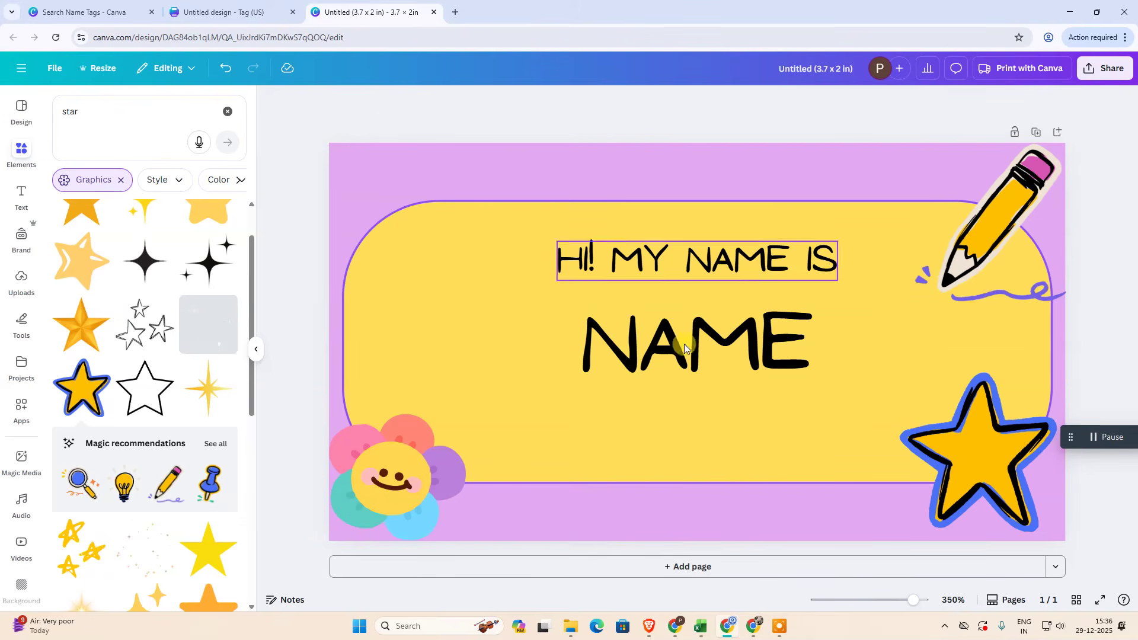
Step: Enlarge the "Name" text to size 33.4 and reposition it below the greeting
left_click(669, 375)
left_click_drag(812, 391, 871, 409)
left_click_drag(777, 356, 756, 360)
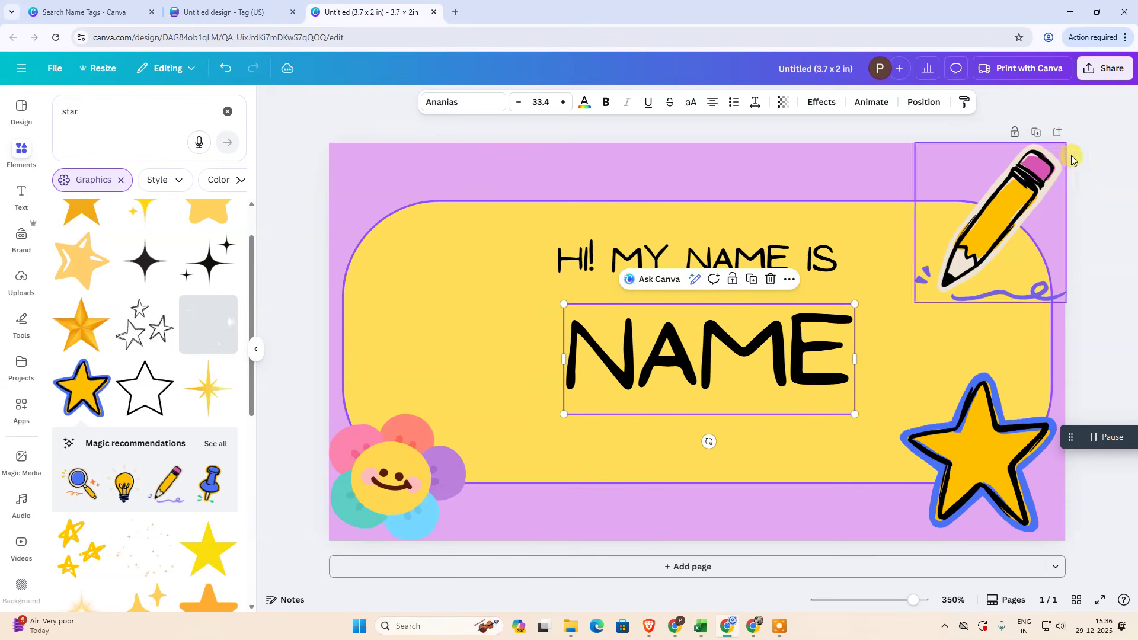
Step: Duplicate the name tag page and place the black three-star outline graphic in the new page's upper-left corner
left_click(1035, 132)
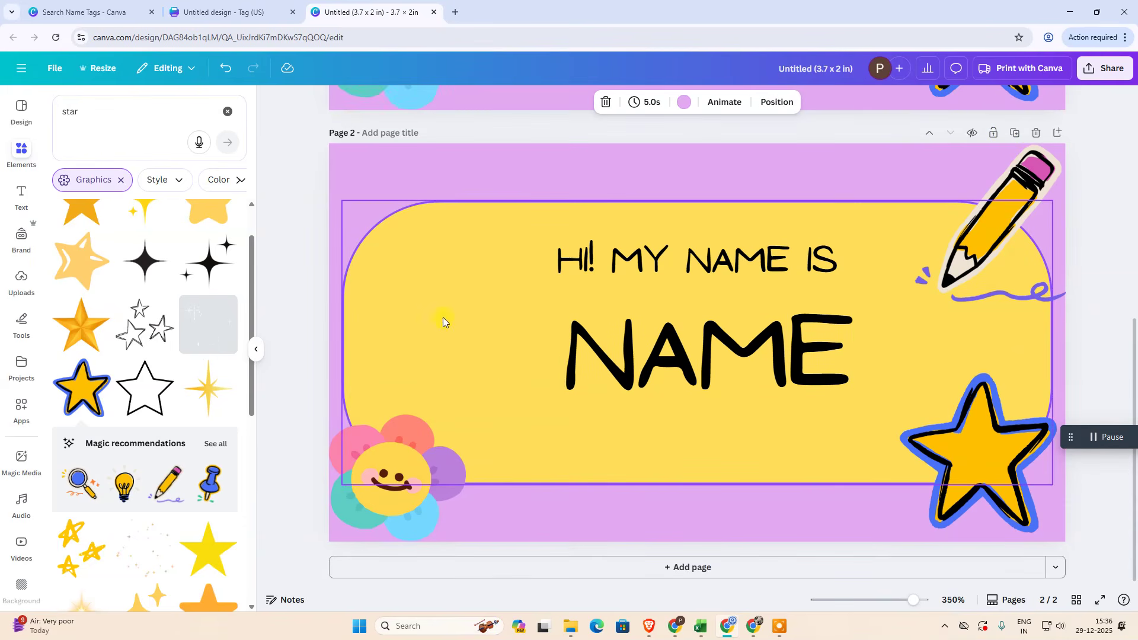
left_click(143, 326)
left_click_drag(707, 366, 463, 243)
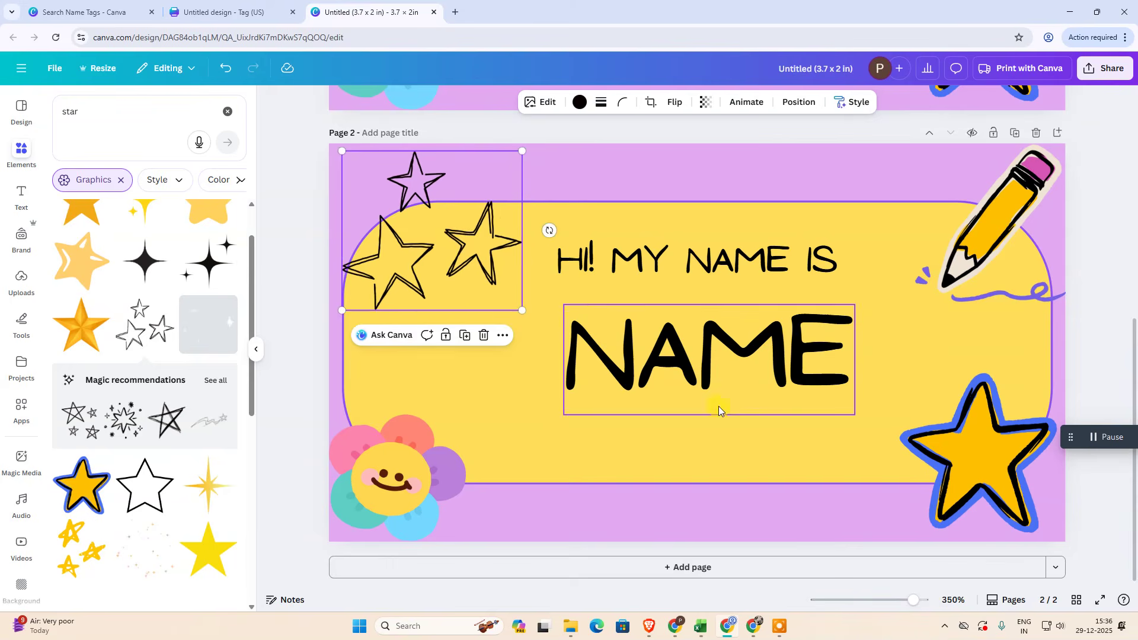
Step: Open the design's download settings and set the file type to PDF Standard
scroll(722, 412, "up", 6)
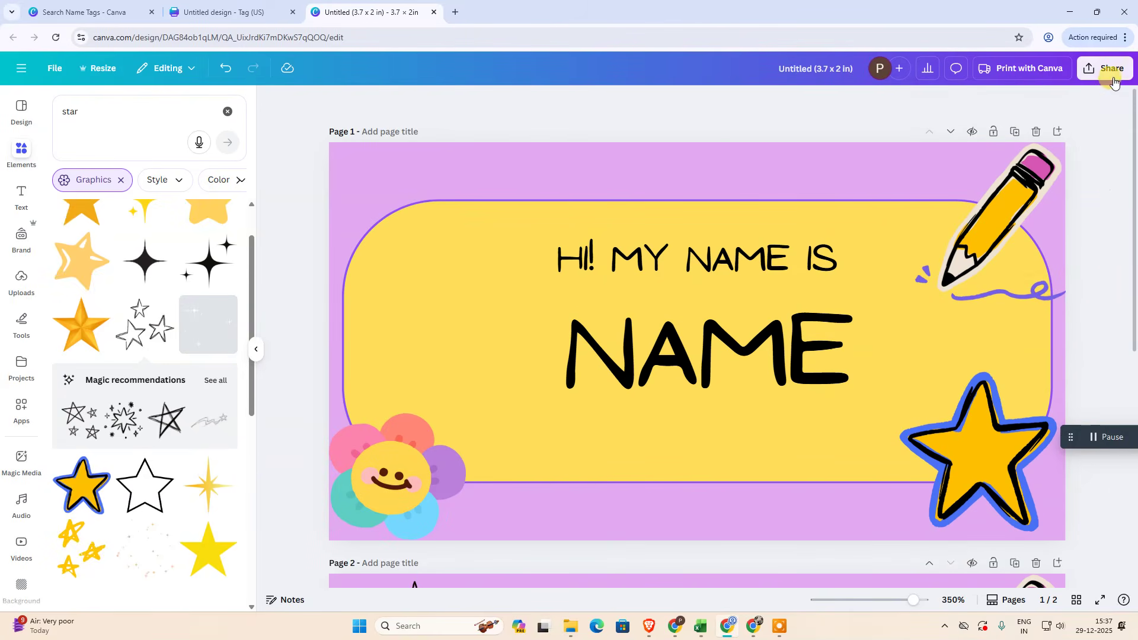
left_click(1105, 68)
left_click(921, 311)
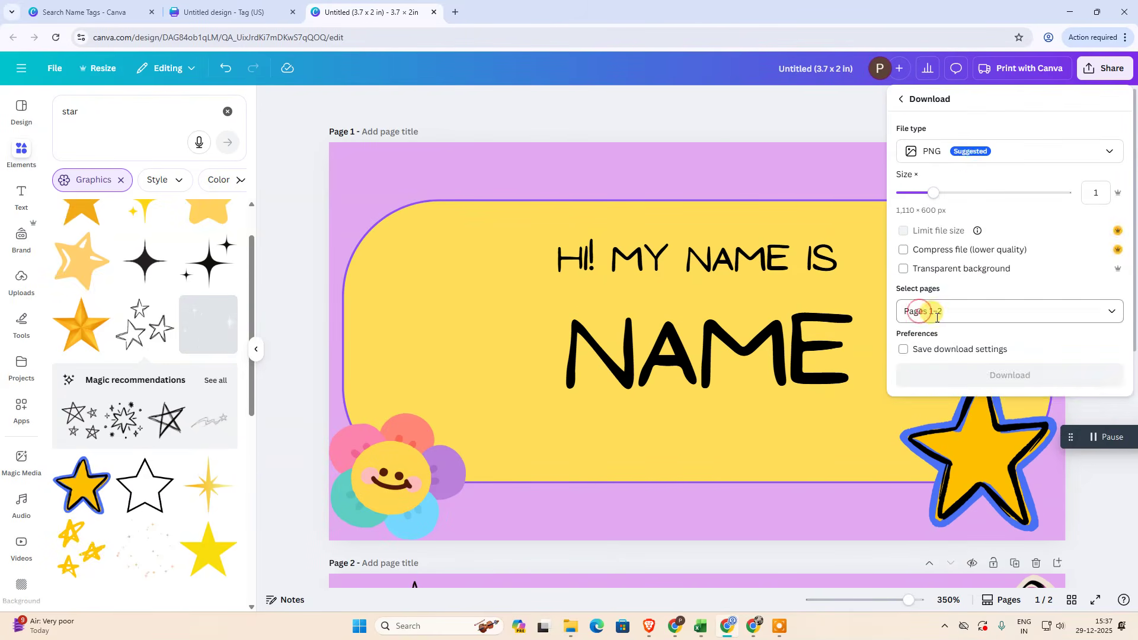
left_click(969, 152)
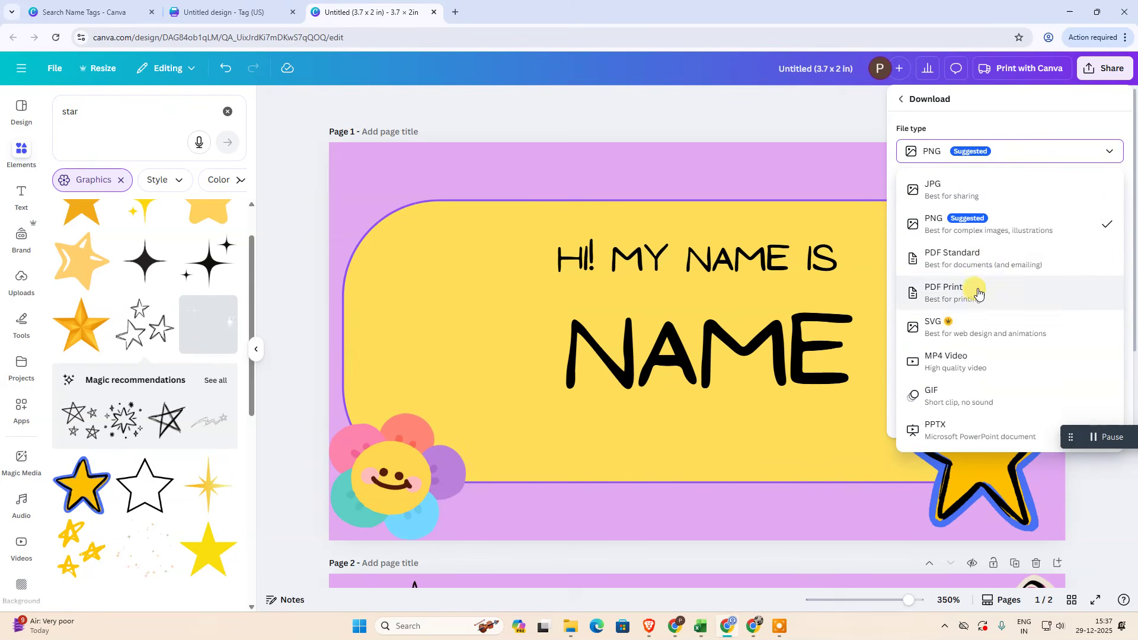
left_click(978, 254)
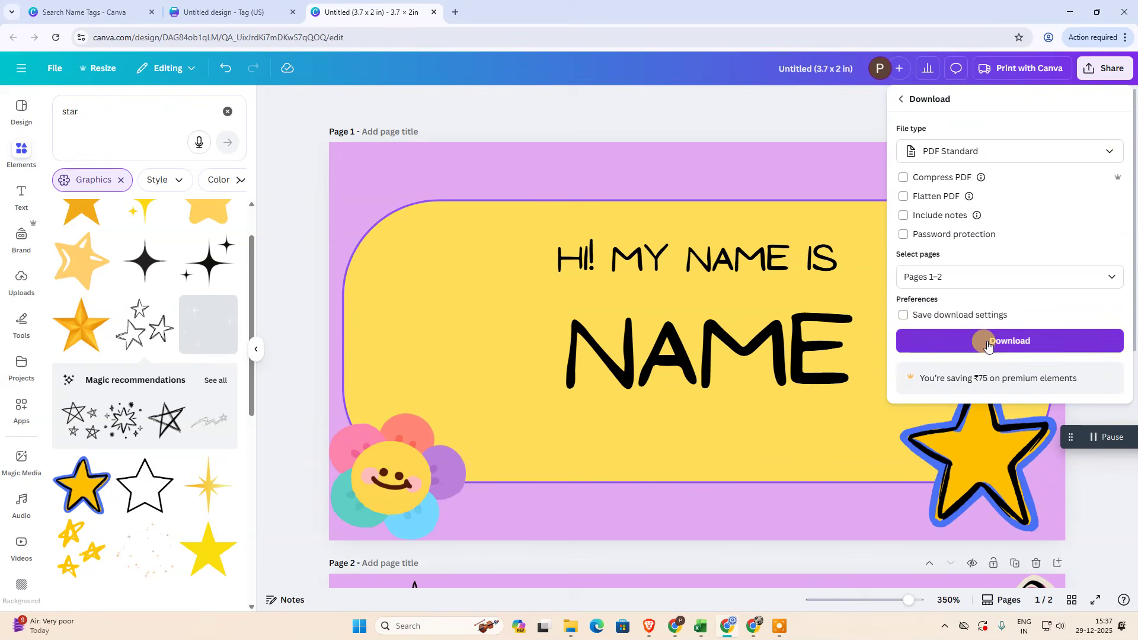
Step: Limit the download to Page 1, download the PDF, and view it in Adobe Acrobat
left_click(926, 278)
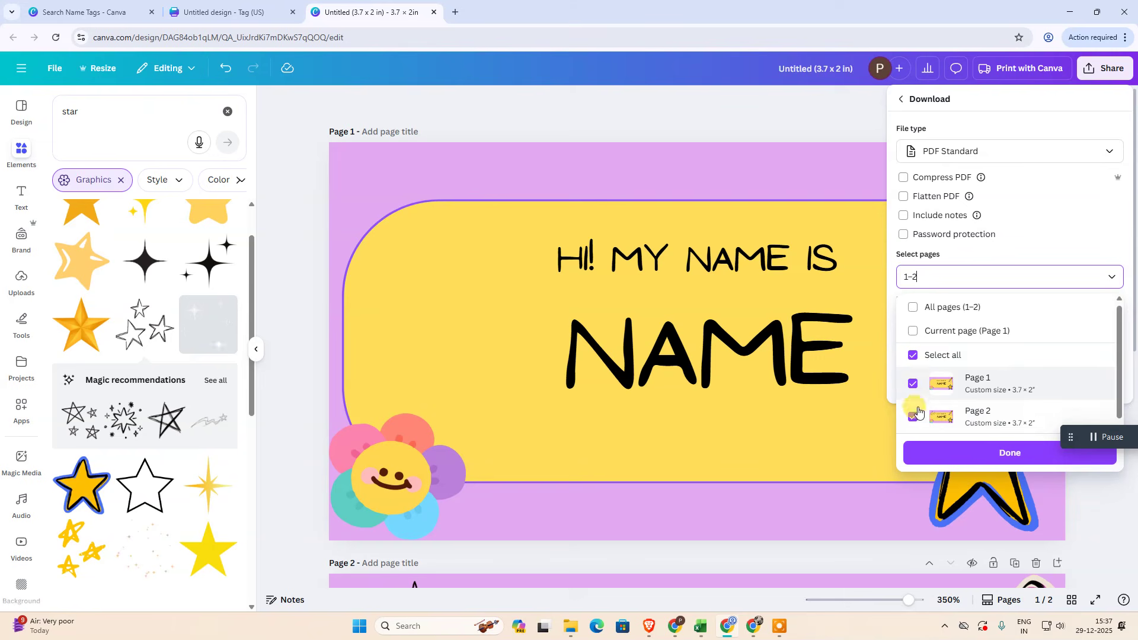
left_click(934, 354)
left_click(913, 383)
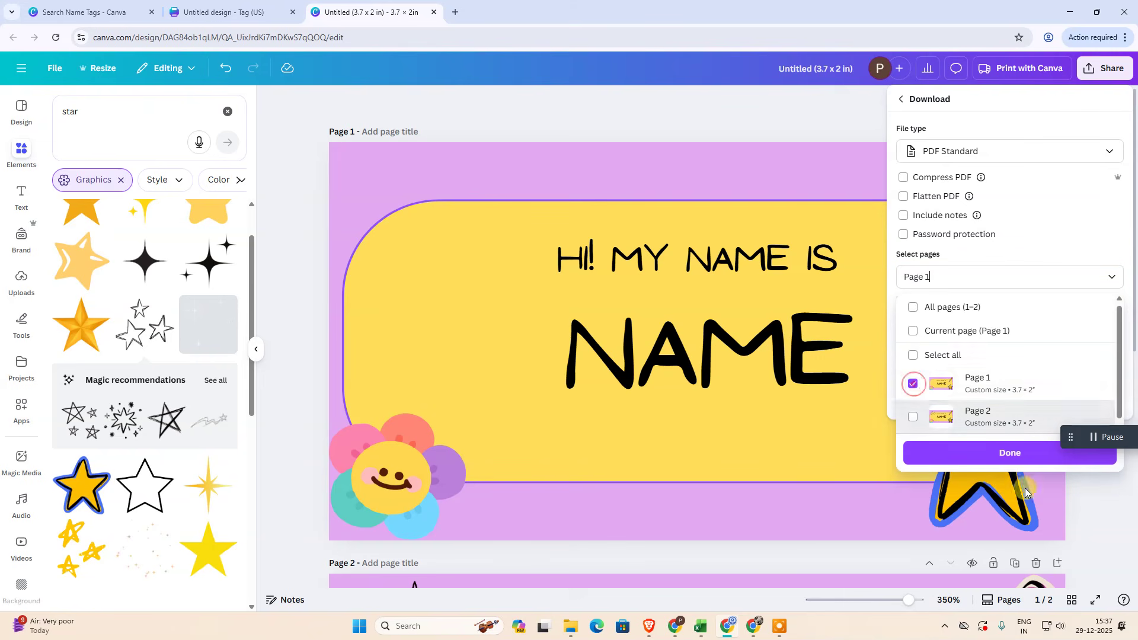
left_click(1008, 452)
left_click(969, 353)
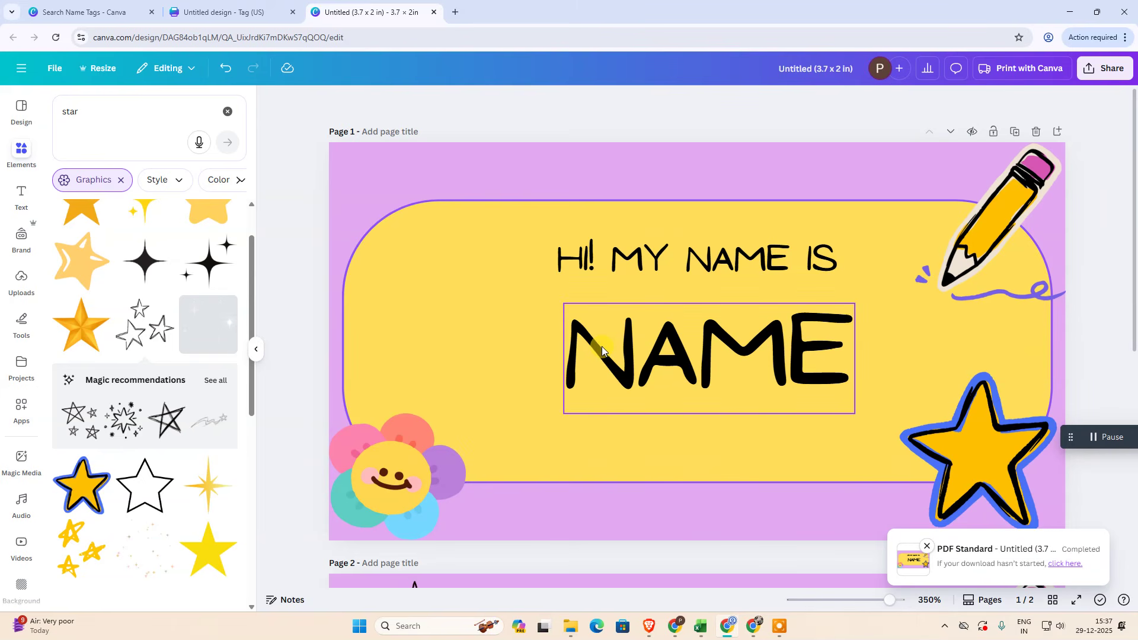
left_click(928, 70)
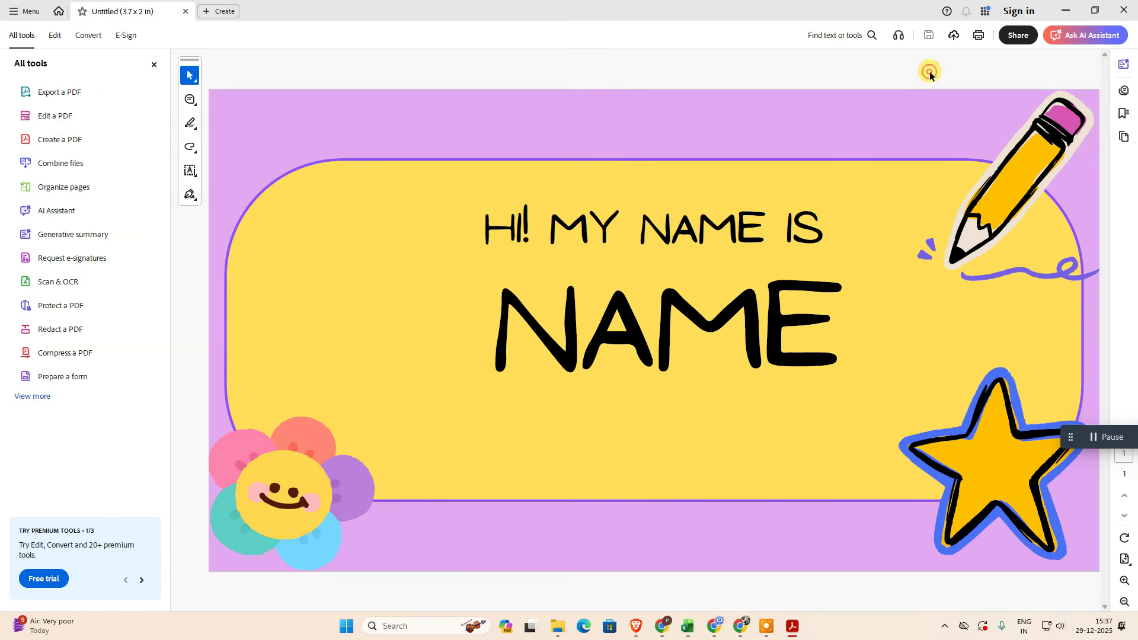